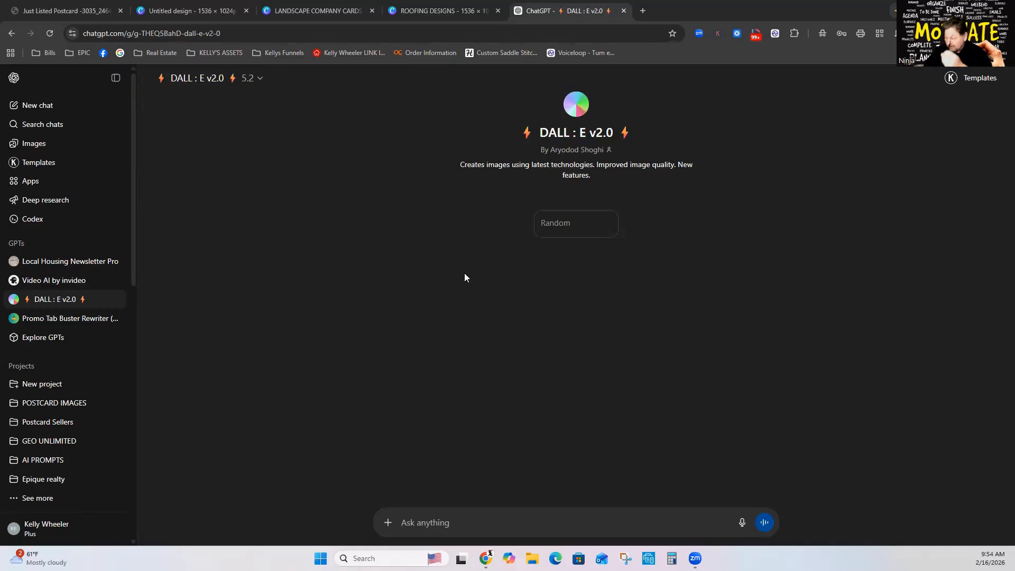
Dictate a prompt for a horizontal Pixar-style postcard to absentee homeowners, with a slightly worn home and comic-book text above it, ending in a colon.
left_click(743, 524)
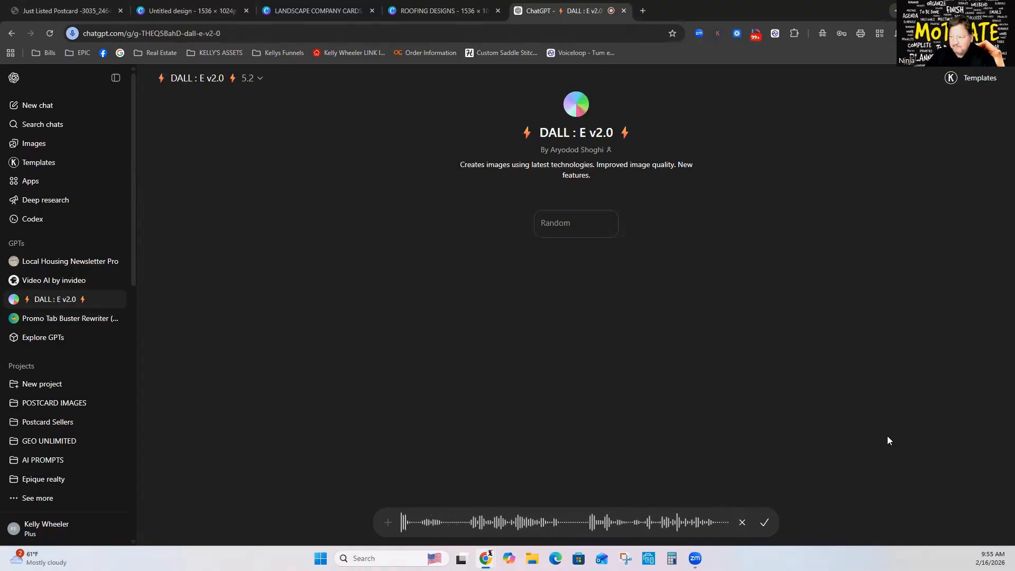
left_click(764, 522)
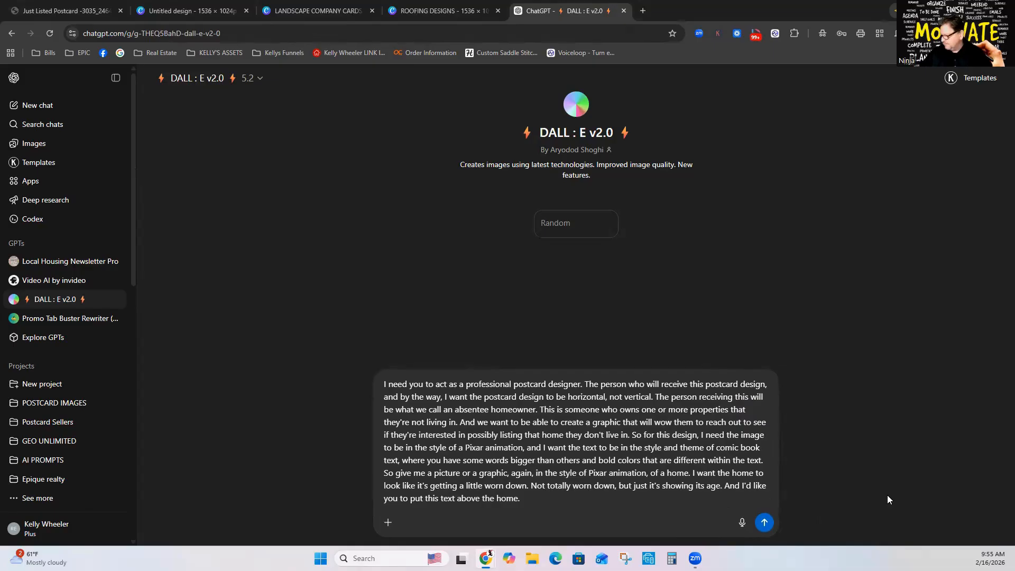
type(":")
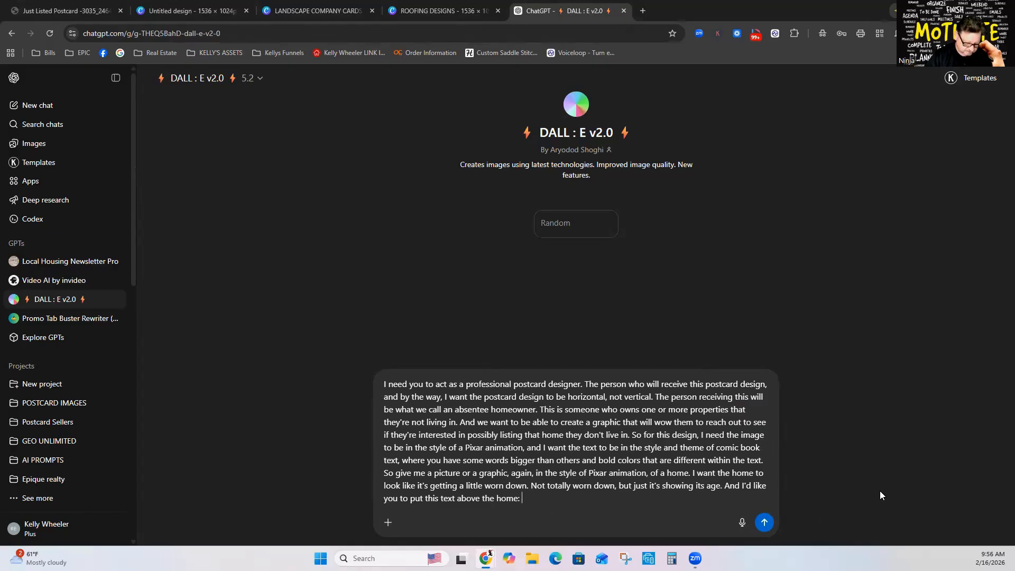
Add the wording "OWN MORE THAN ONE HOME? READY TO SEE WHAT YOUR OTHER HOME IS WORTH? SCAN THE QR CODE NOW!" and submit the prompt.
type(" OWN ")
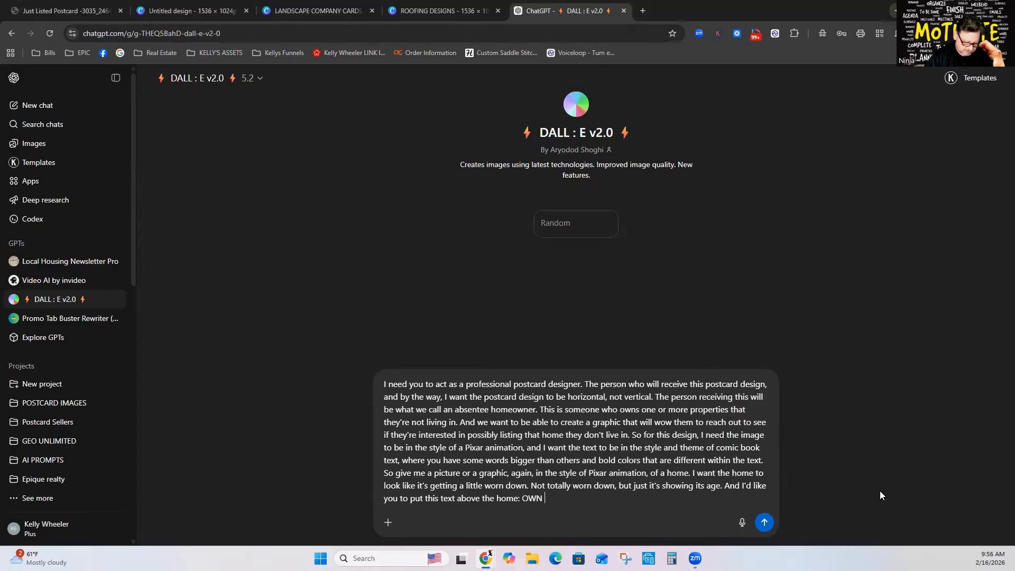
type("MORE THAN ONE ")
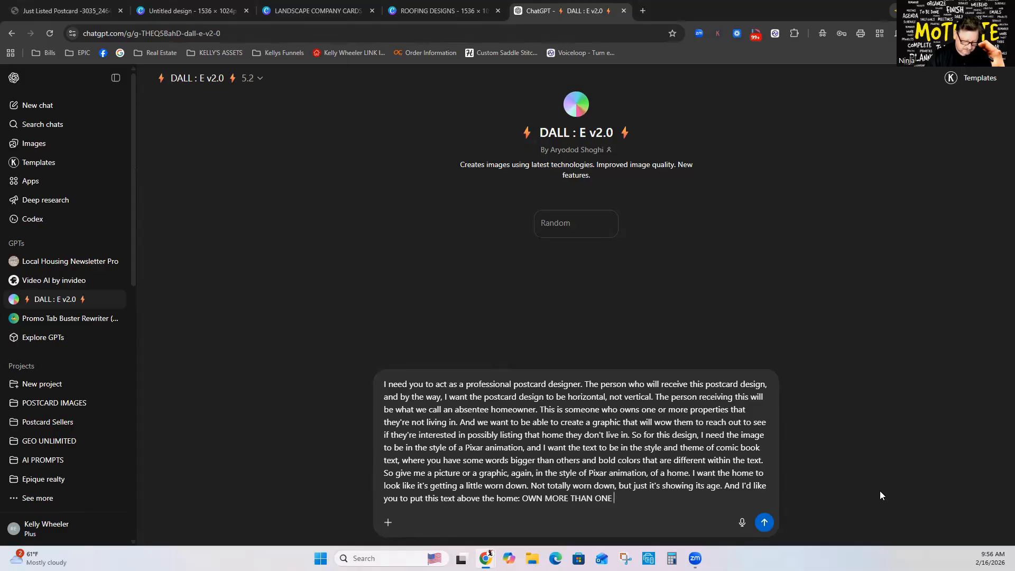
type("HOME")
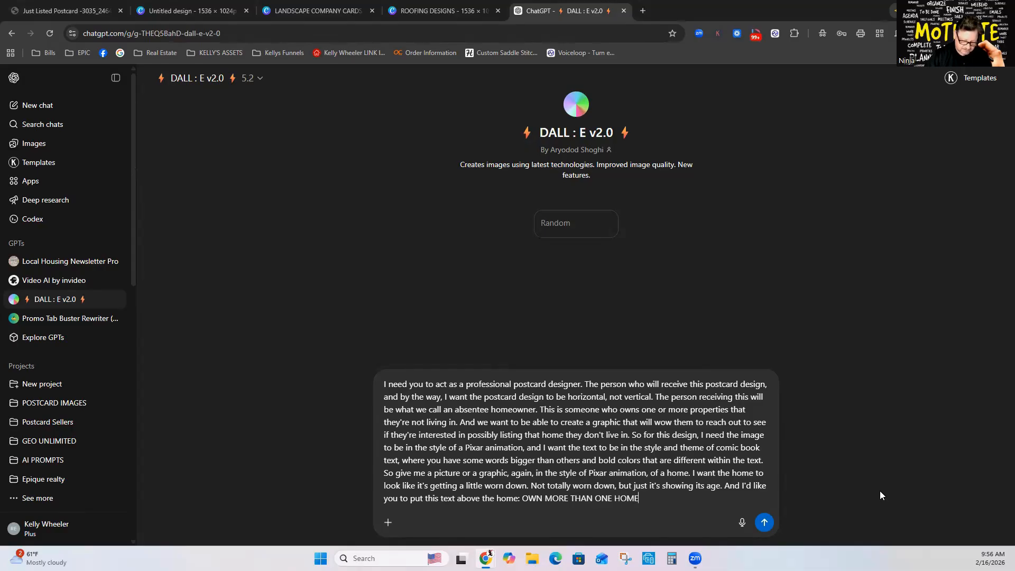
type("? REA")
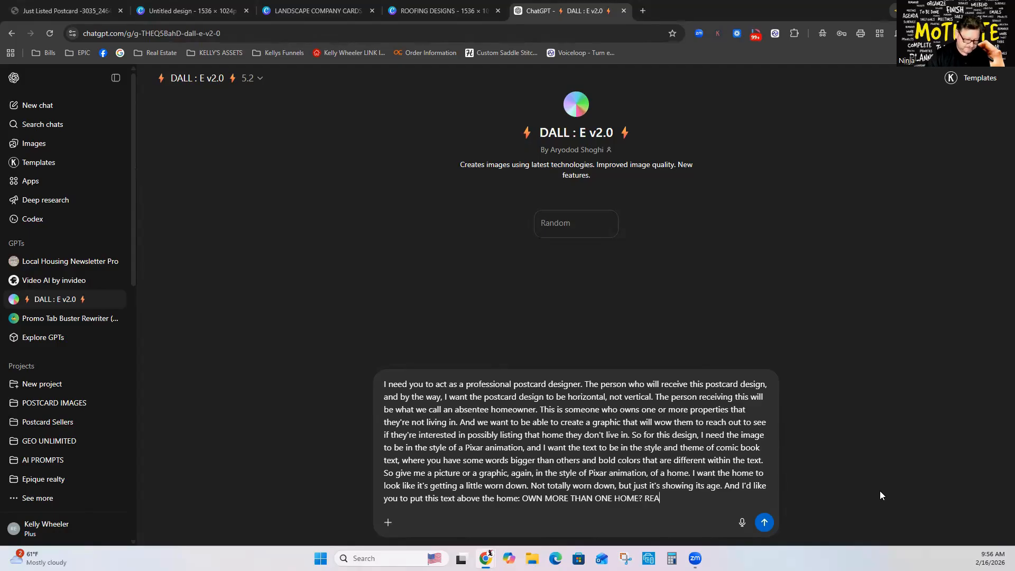
type("DY TO SEE WHAT YOUR ")
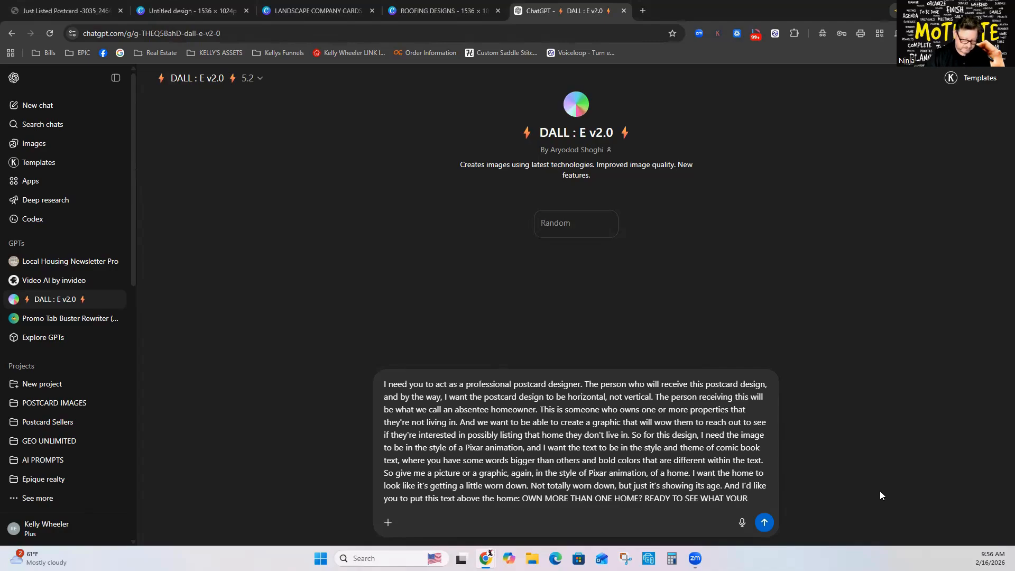
type("OTHER")
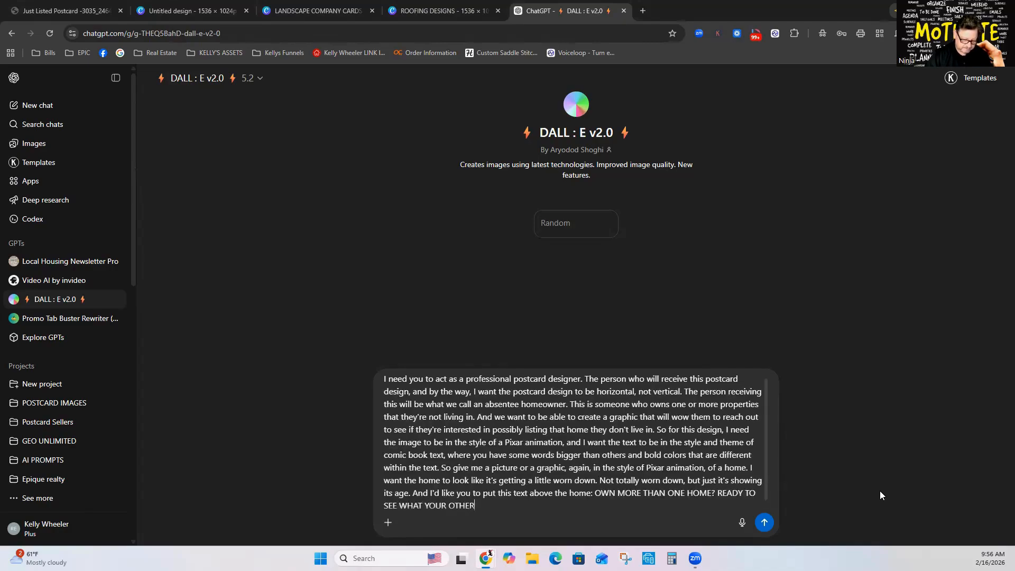
type(" HOME IS WORTH? ")
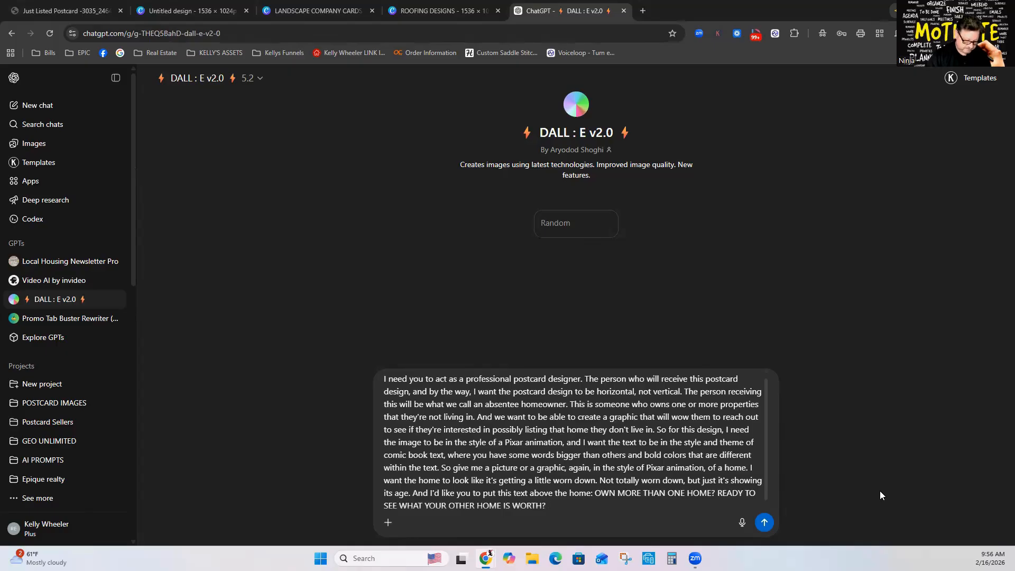
type("SCAN THE QR CO")
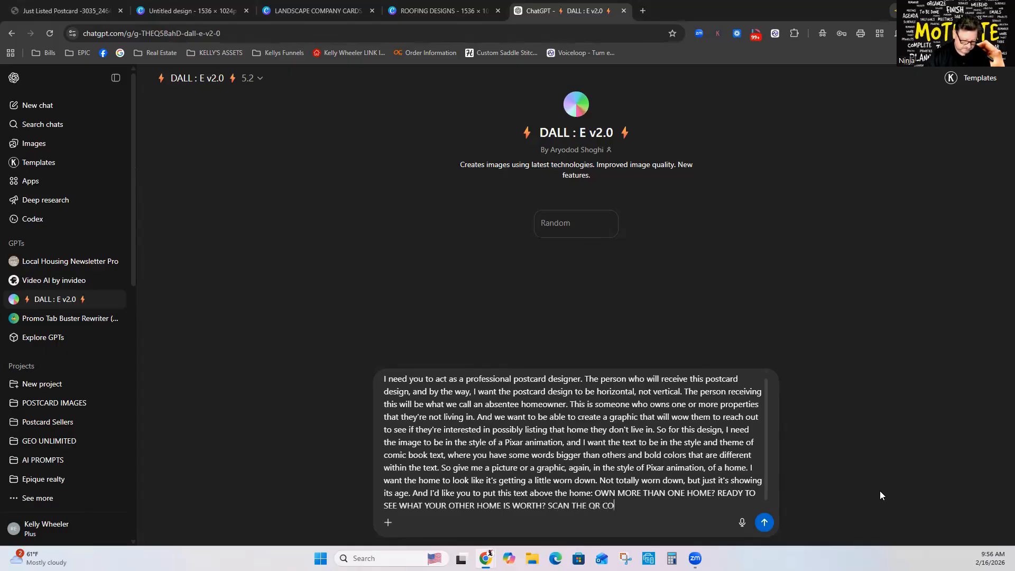
type("DE NOW")
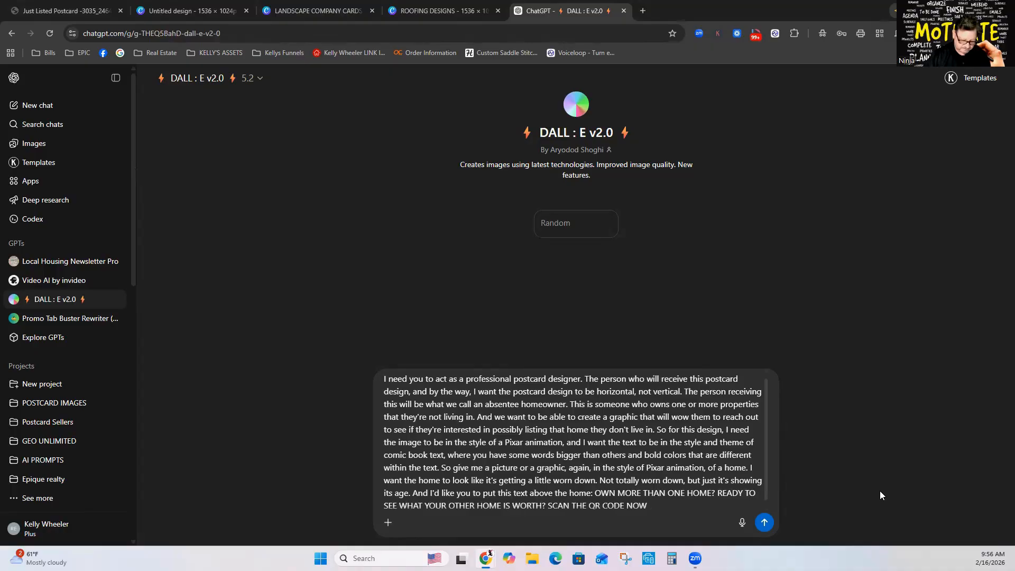
type(".")
key("BackSpace")
type("!")
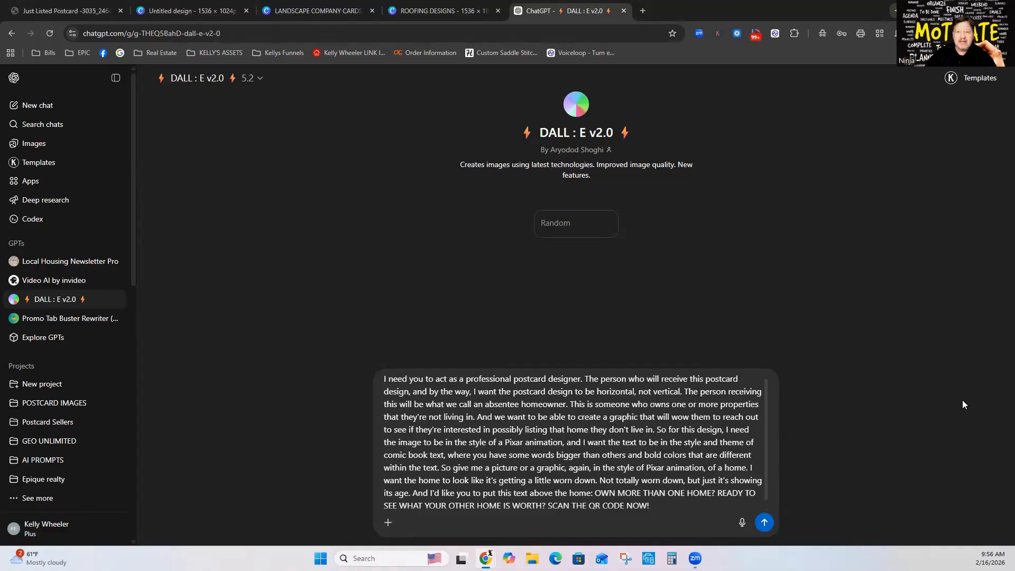
left_click(764, 522)
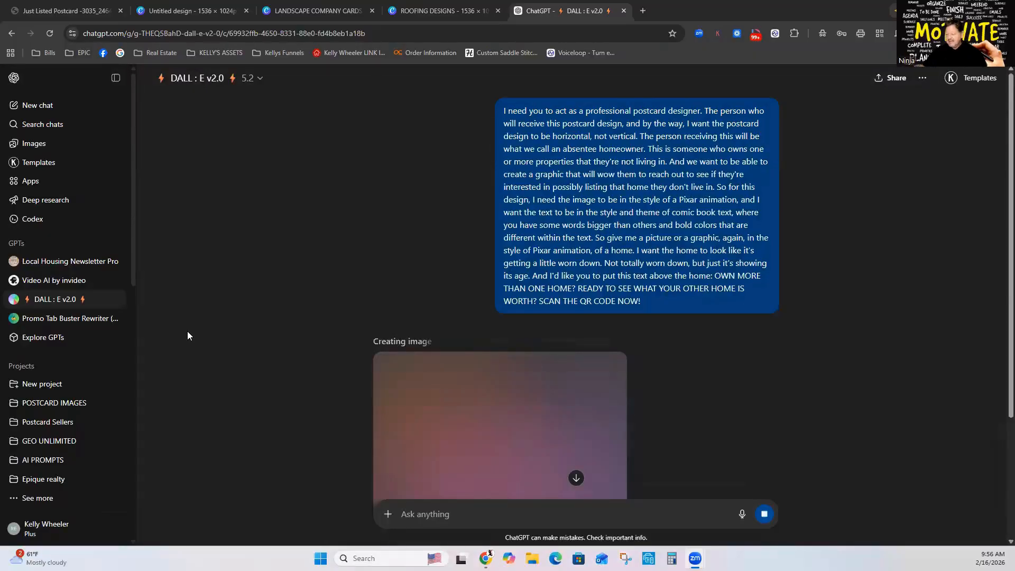
Dictate and send a revision request: remove the QR code, city backdrop and for sale sign, and show a less worn home in a yard.
scroll(226, 311, "down", 2)
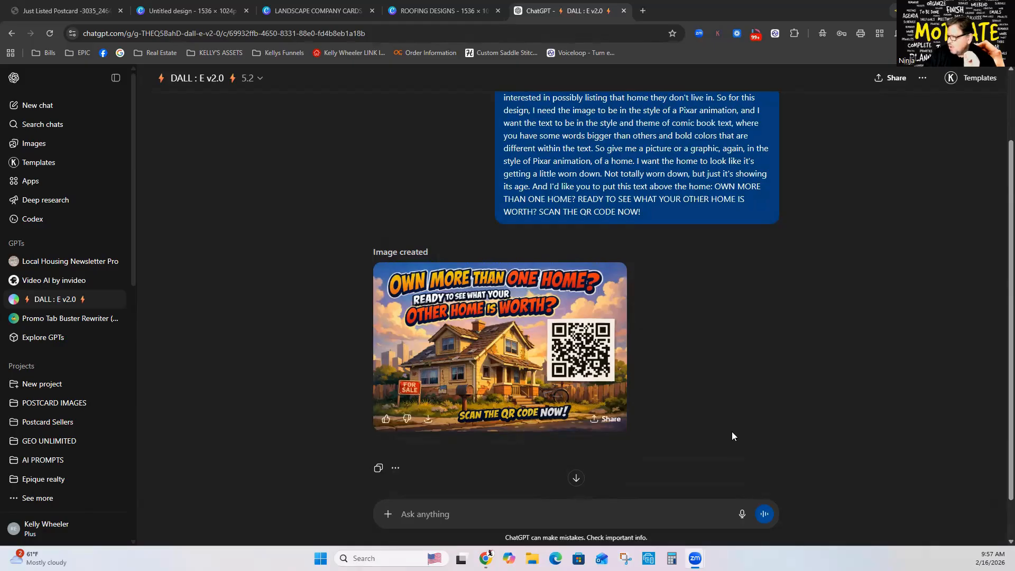
left_click(742, 515)
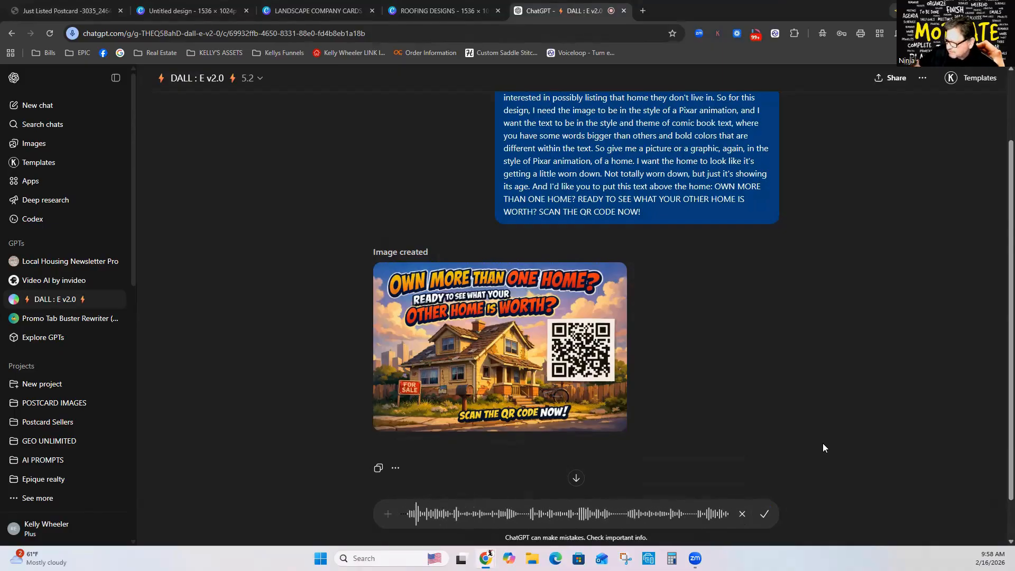
left_click(764, 513)
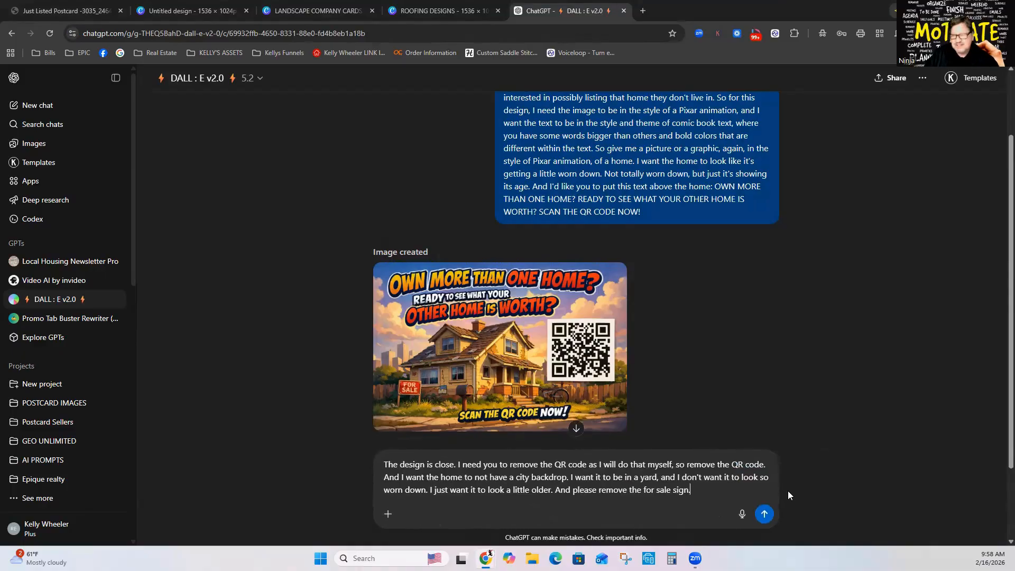
left_click(764, 514)
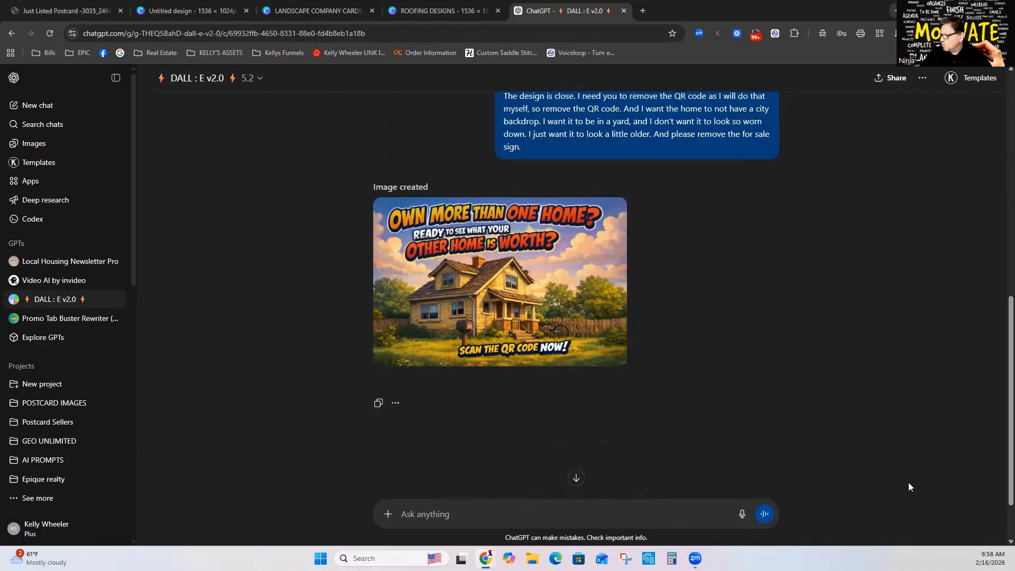
Save the revised postcard image as a PNG in Downloads, switch to Canva's home page and upload that file.
mouse_move(425, 227)
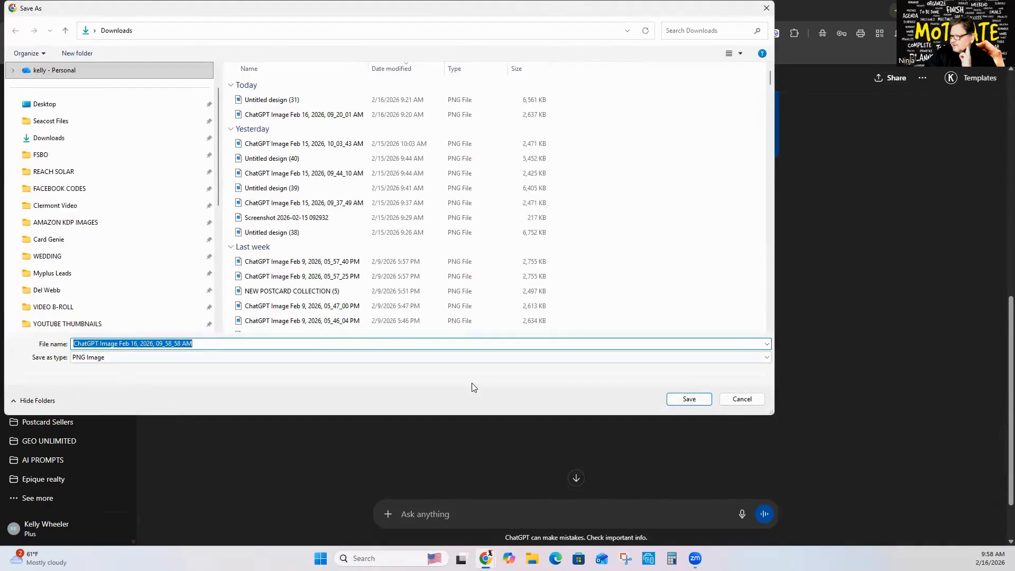
left_click(690, 399)
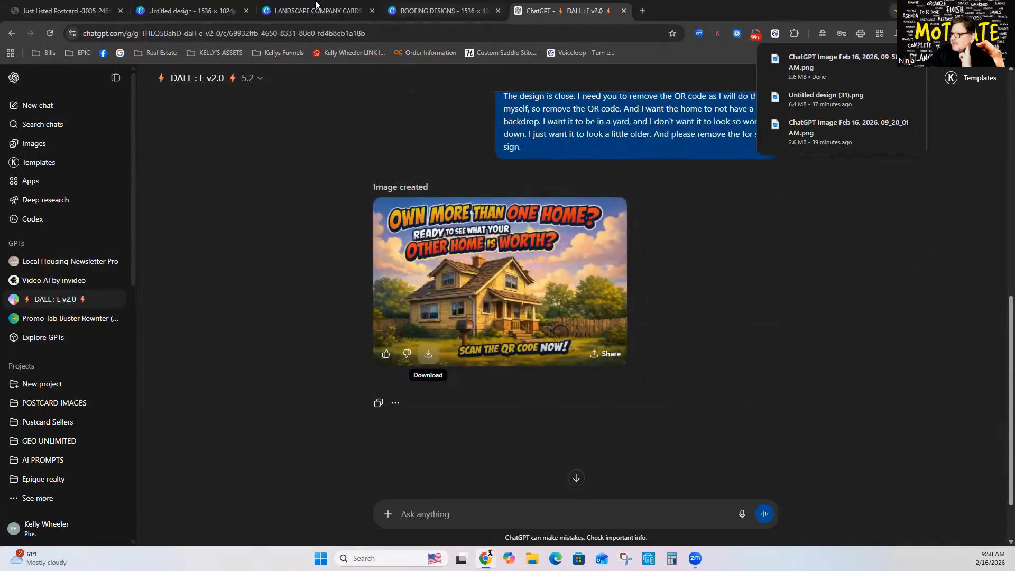
left_click(186, 10)
left_click(19, 79)
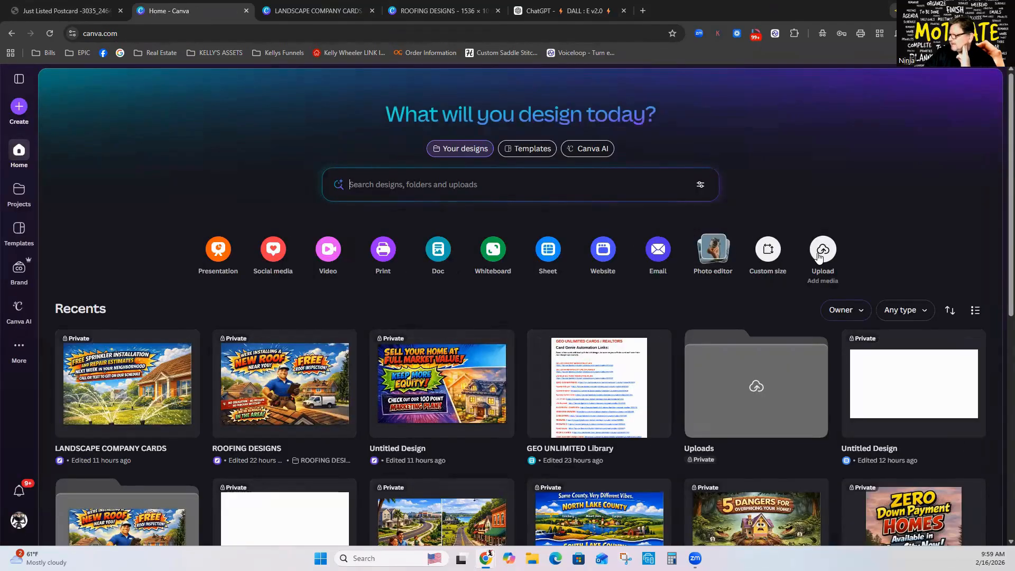
left_click(825, 253)
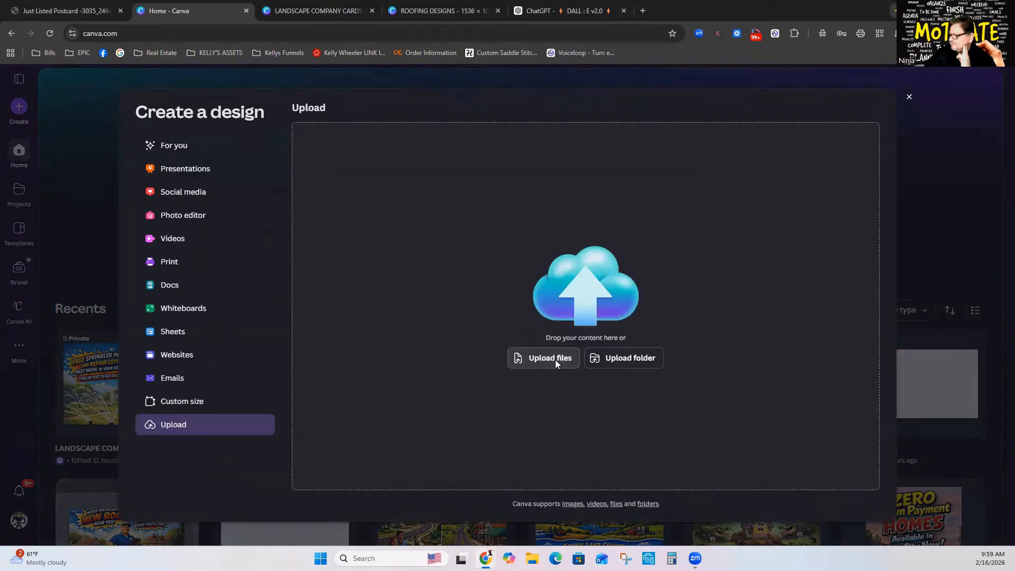
left_click(555, 360)
double_click(196, 105)
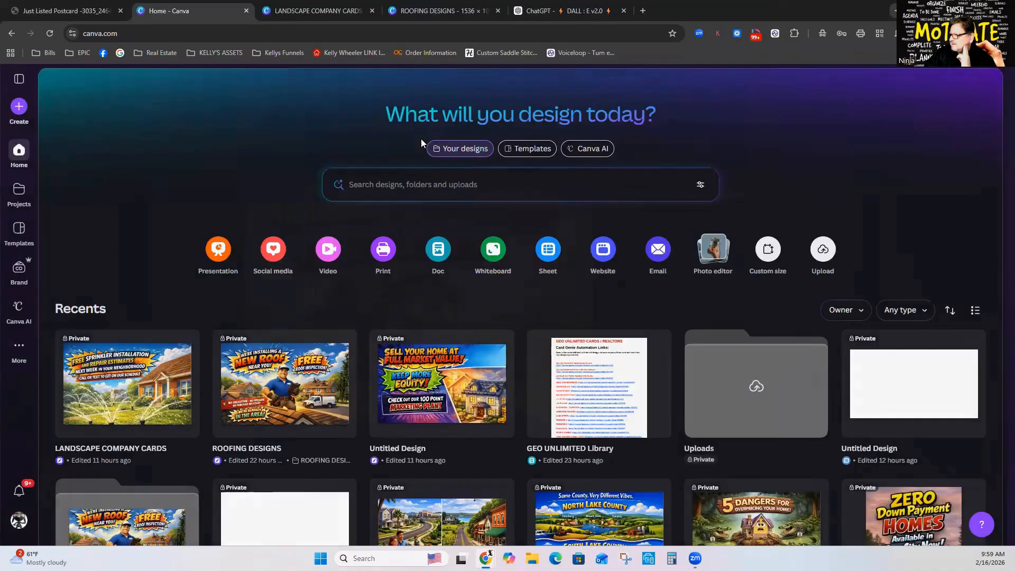
Open the uploaded postcard image in the photo editor and create a new design from it.
left_click(732, 248)
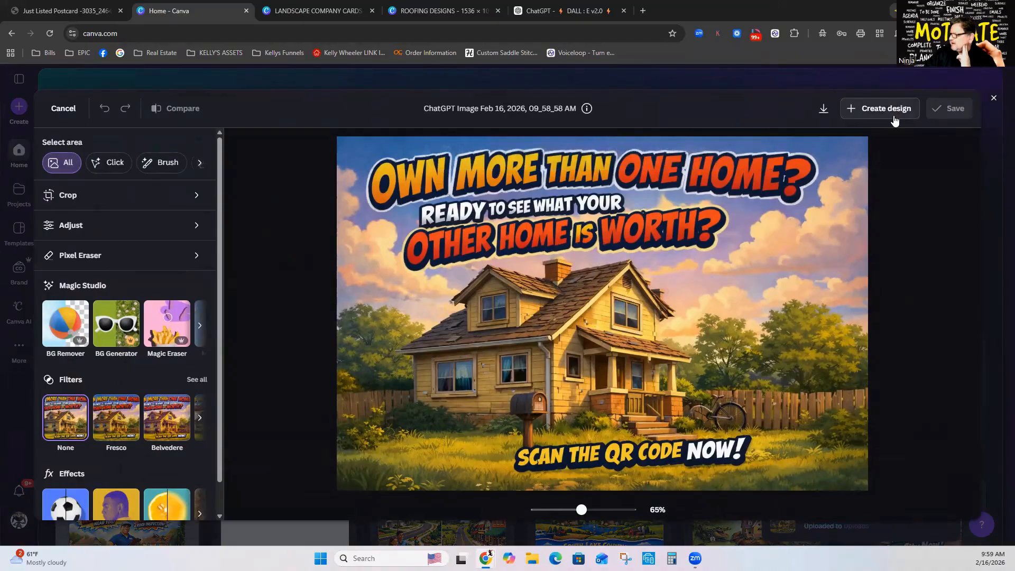
left_click(879, 107)
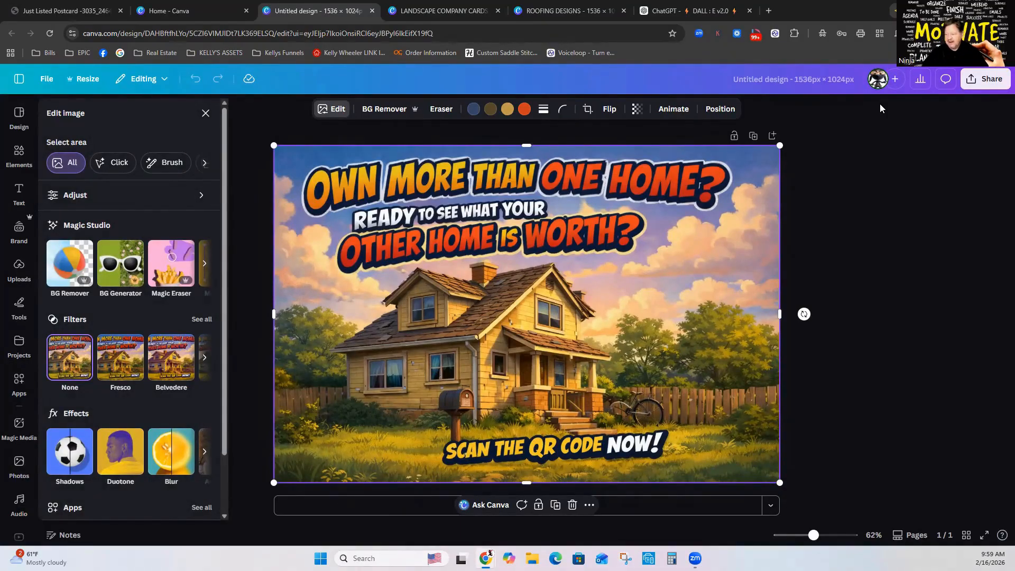
key("Escape")
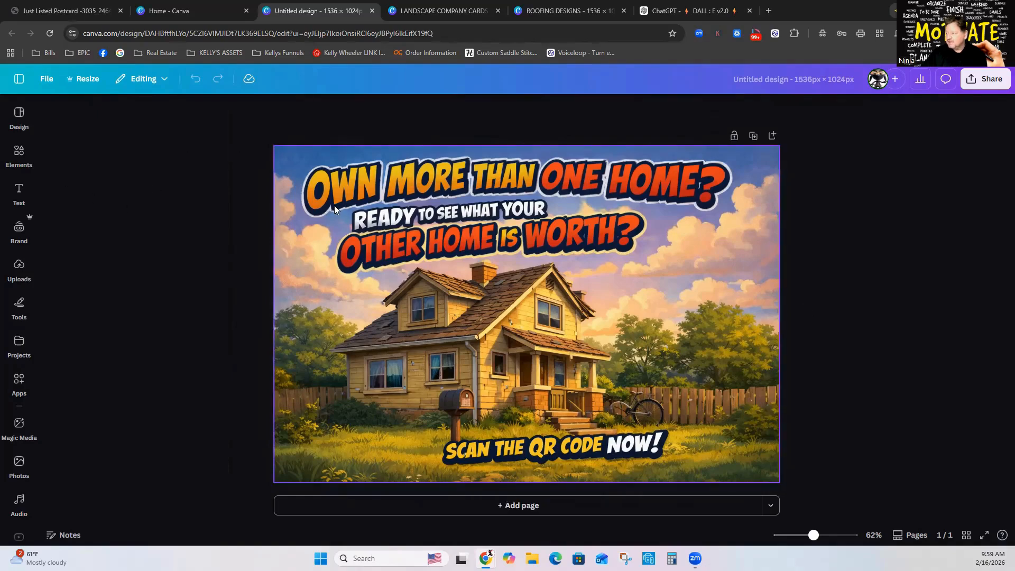
Resize this design to 8.5 × 5.5 in.
left_click(87, 79)
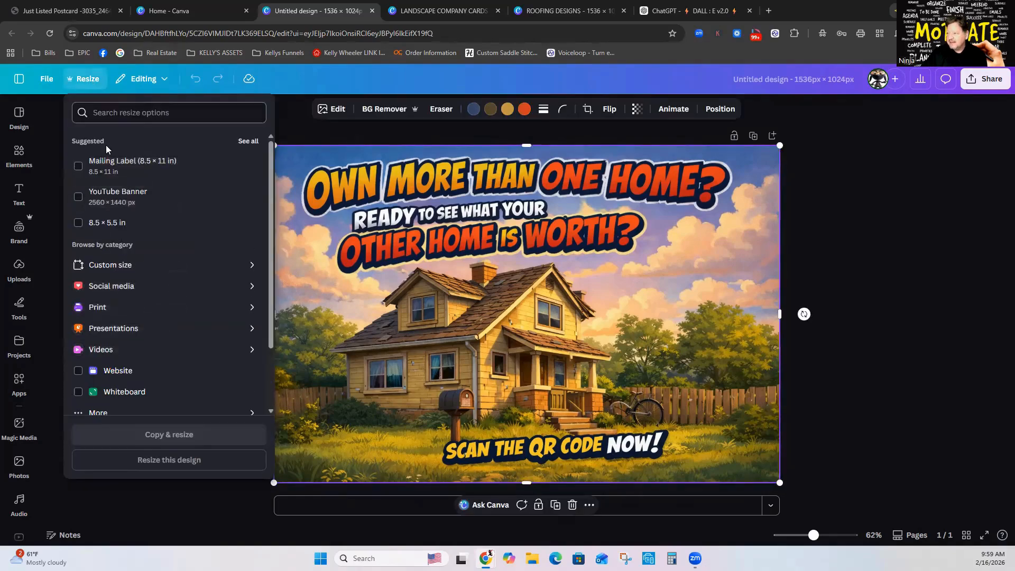
left_click(103, 225)
left_click(191, 459)
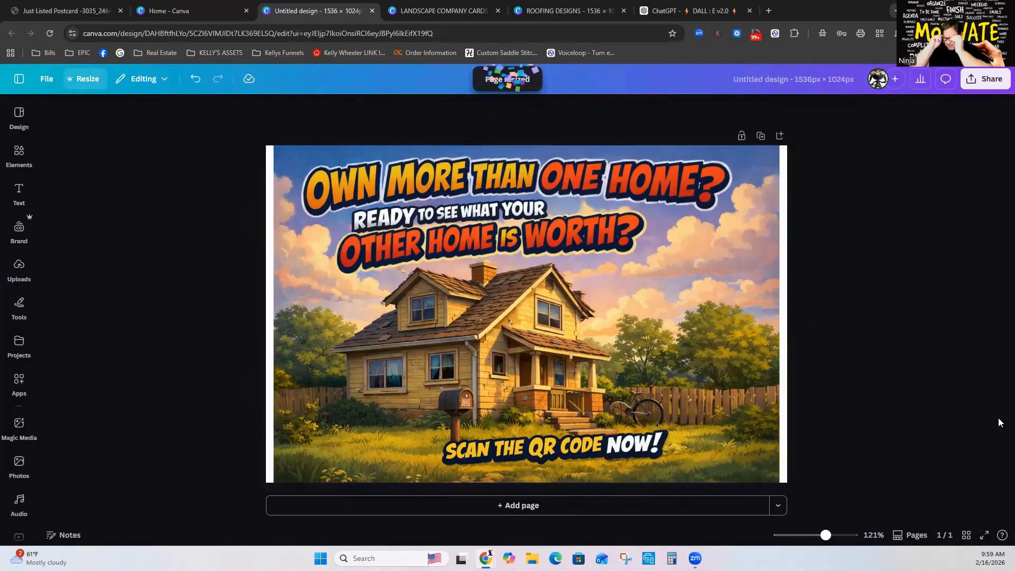
Stretch the postcard image to the page edges on every side, covering the white strips, and deselect it.
left_click(282, 333)
left_click_drag(267, 314, 259, 313)
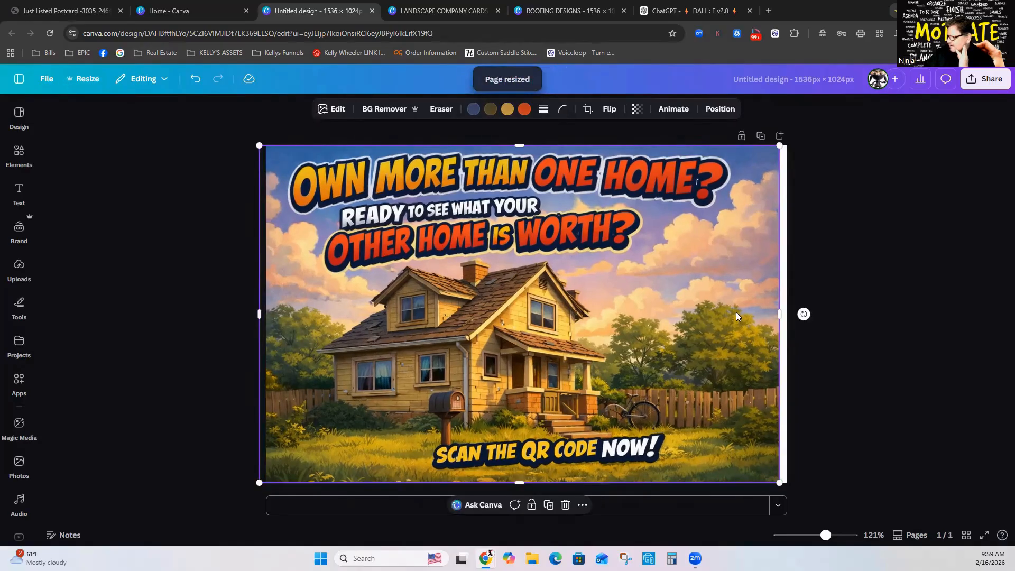
left_click_drag(779, 314, 786, 310)
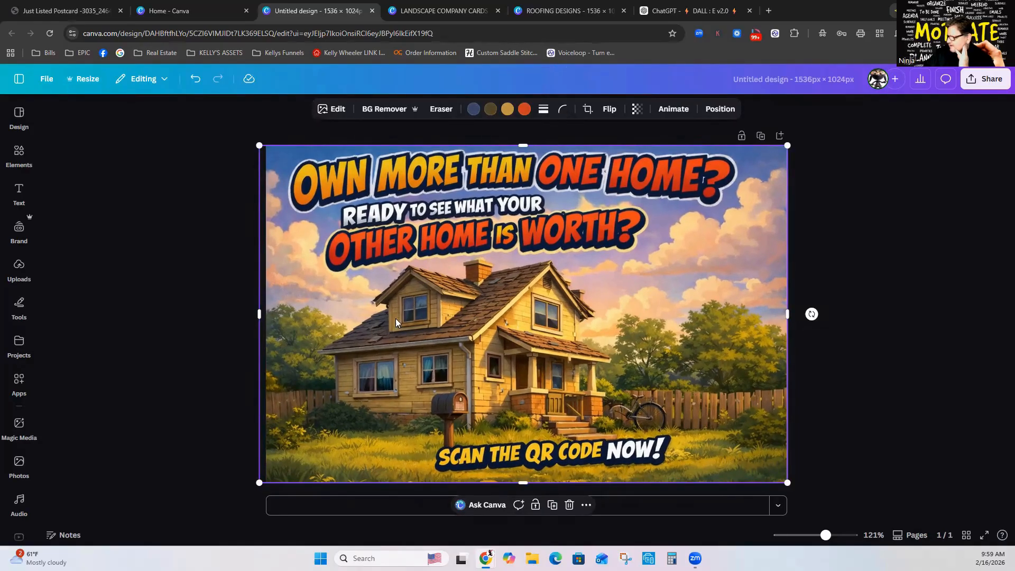
left_click_drag(256, 313, 250, 314)
left_click_drag(254, 146, 265, 153)
left_click_drag(525, 149, 525, 145)
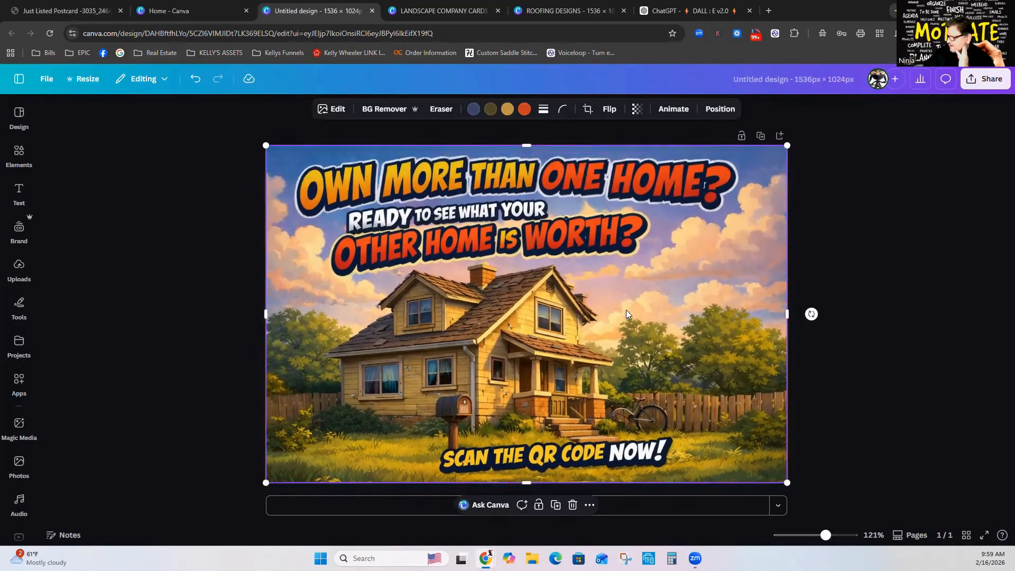
left_click(195, 369)
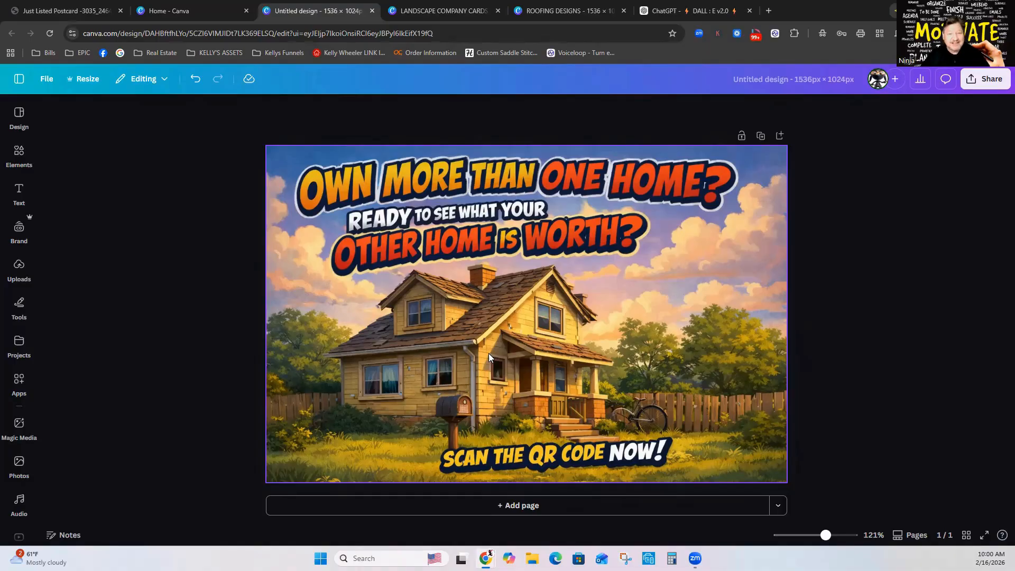
Switch to ChatGPT and request a light blue house, a slightly stormy sky and the headline "Tired of collecting rent and fixing your investment property?".
left_click(687, 11)
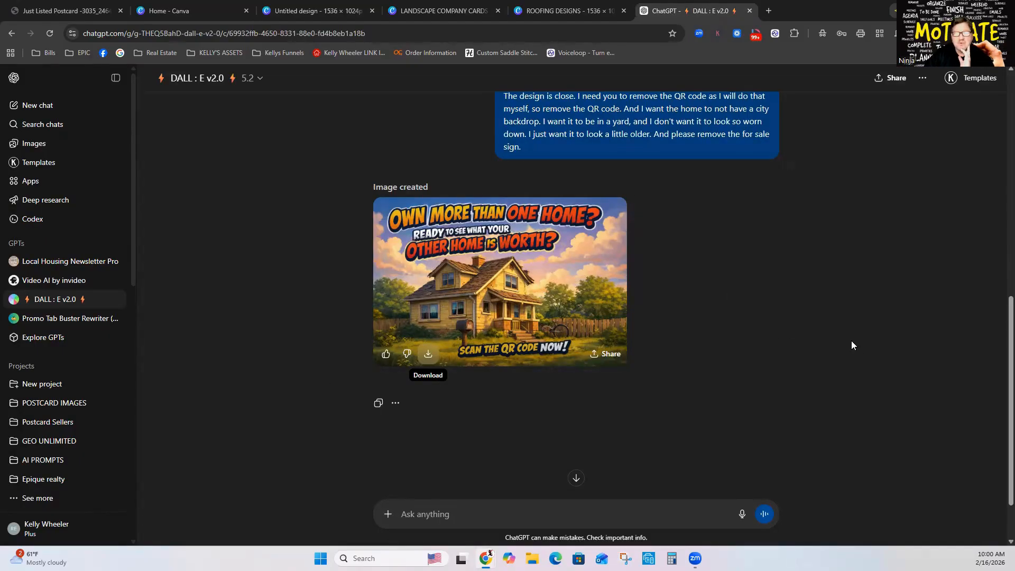
left_click(741, 515)
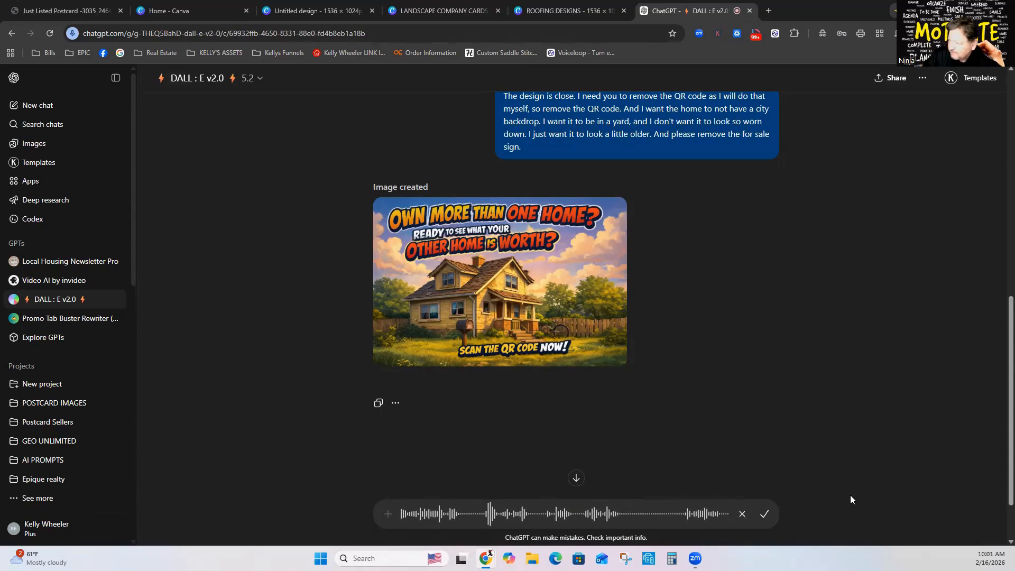
left_click(764, 516)
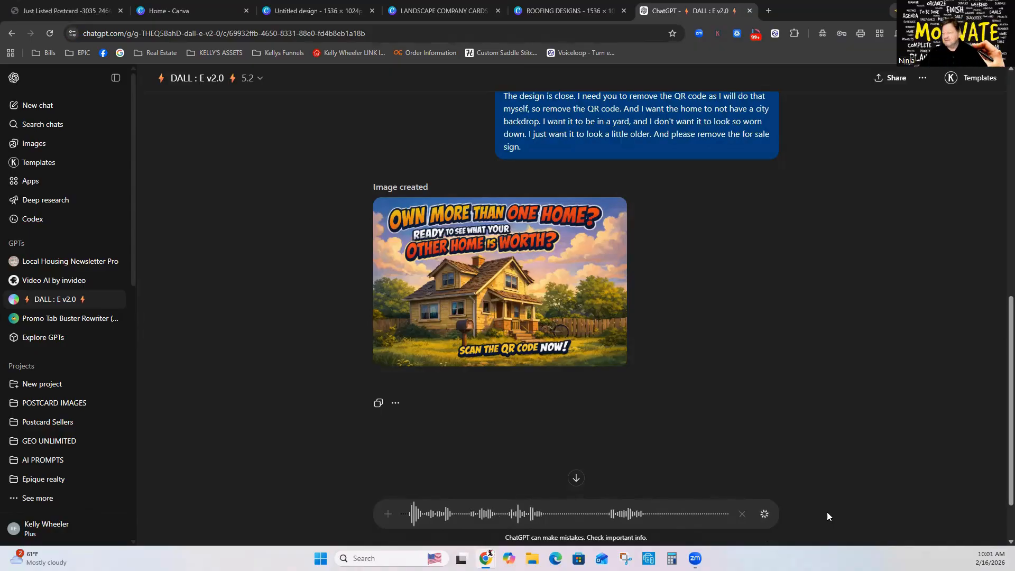
left_click(764, 514)
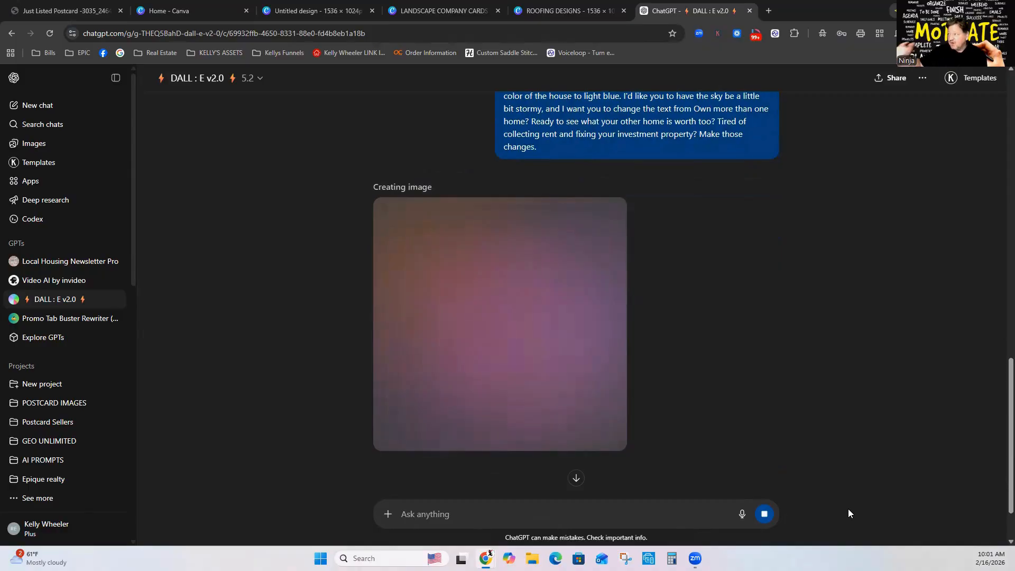
Switch to the untitled postcard design in Canva and add a blank second page.
left_click(211, 10)
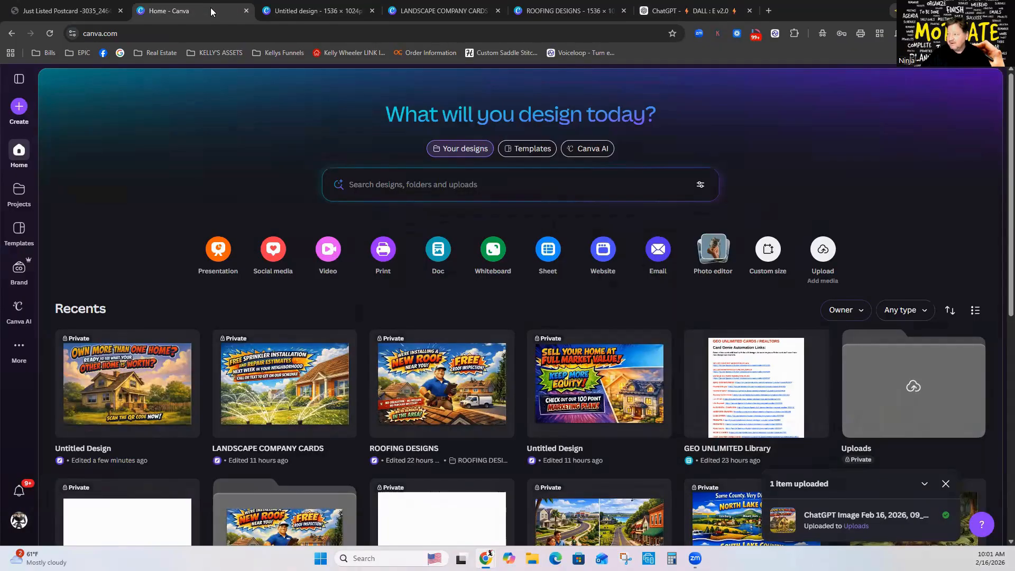
left_click(289, 11)
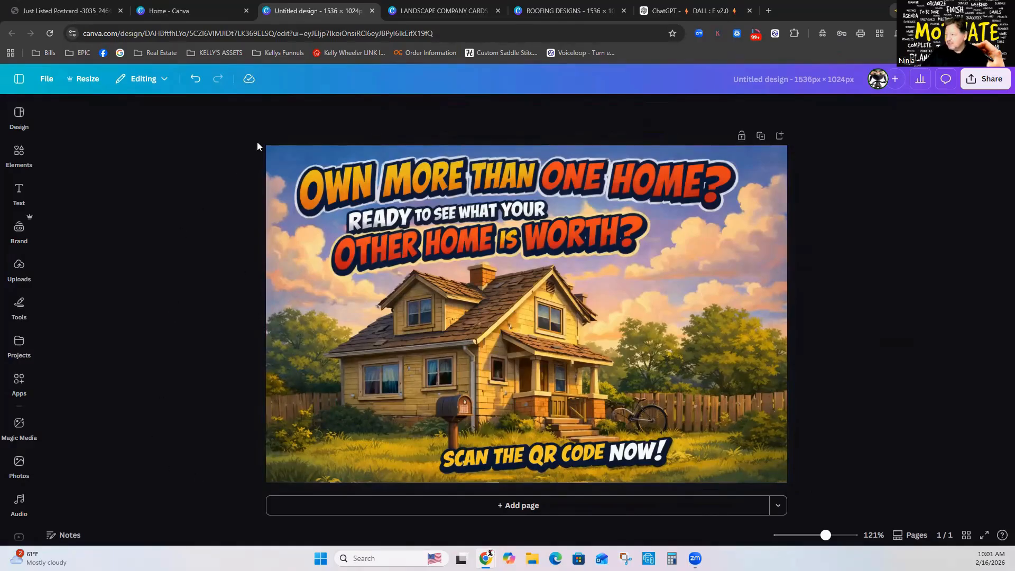
left_click(517, 505)
Return to ChatGPT and dictate "Please change the text on the bottom from Scan the QR code now to the following:".
left_click(697, 12)
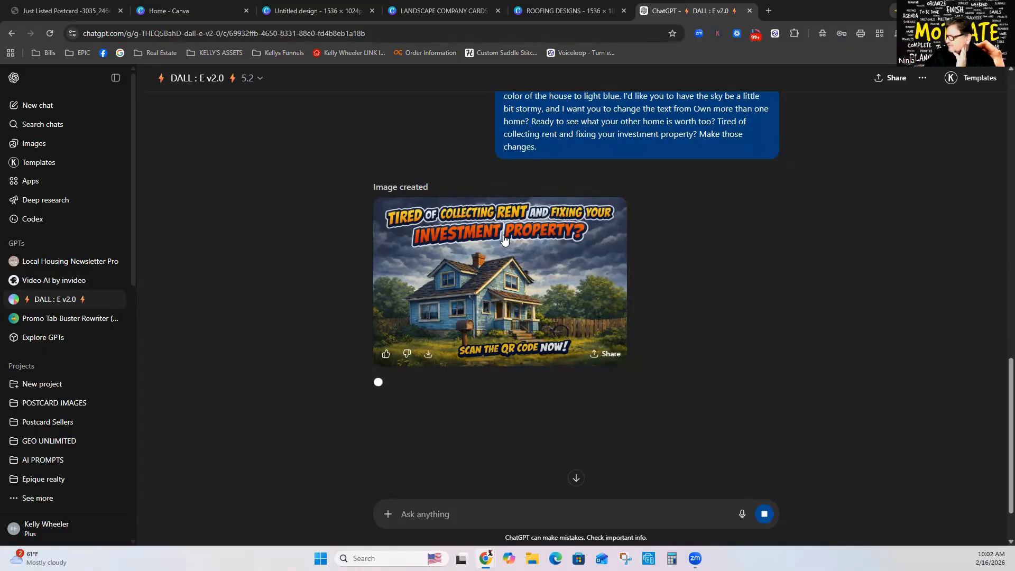
mouse_move(466, 347)
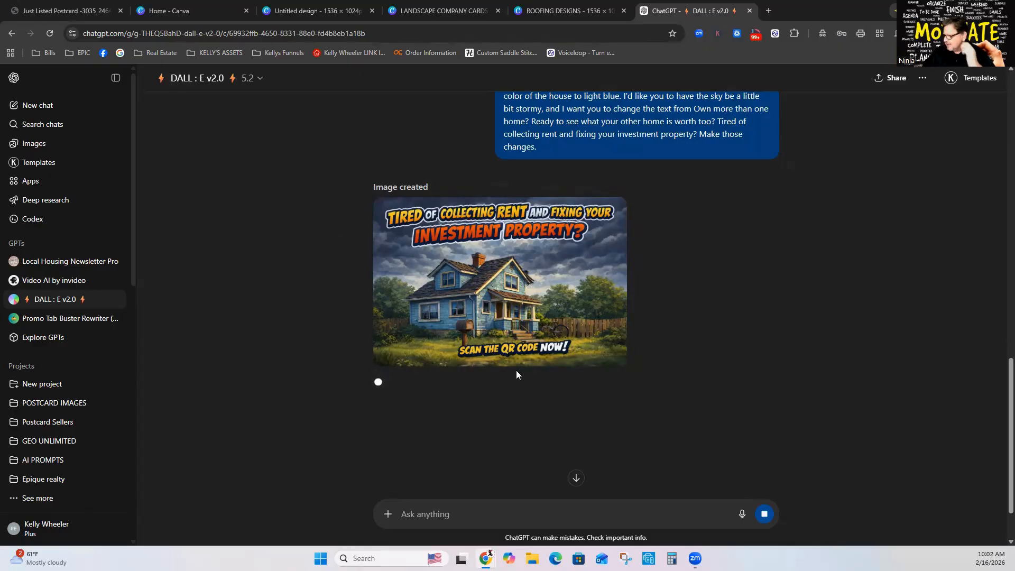
left_click(741, 516)
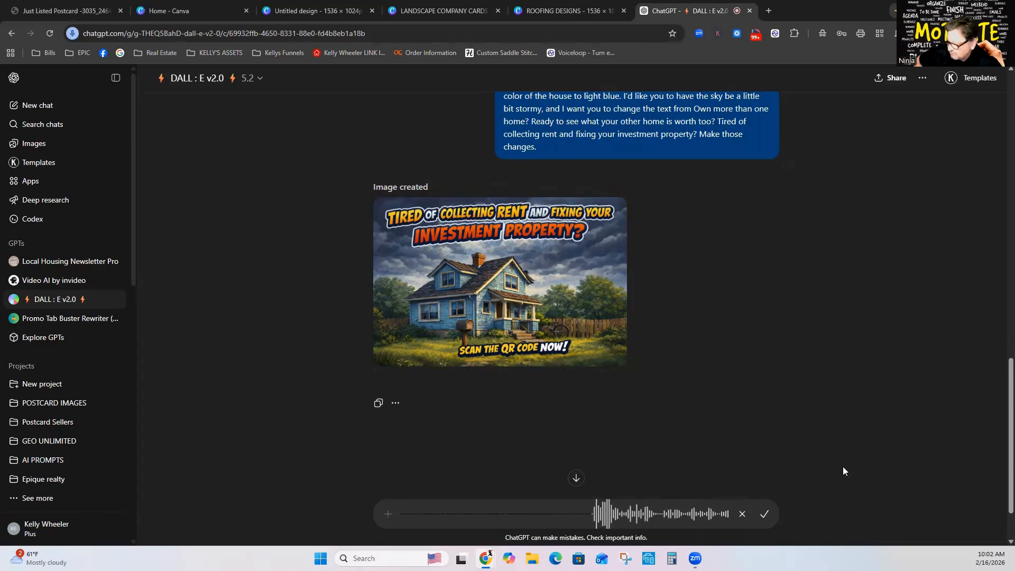
left_click(764, 514)
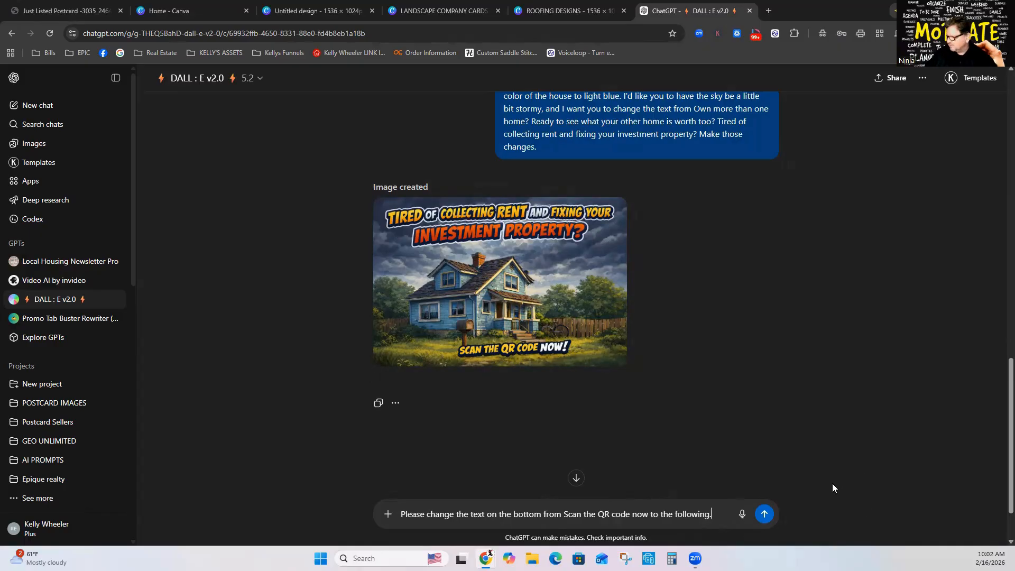
type(":")
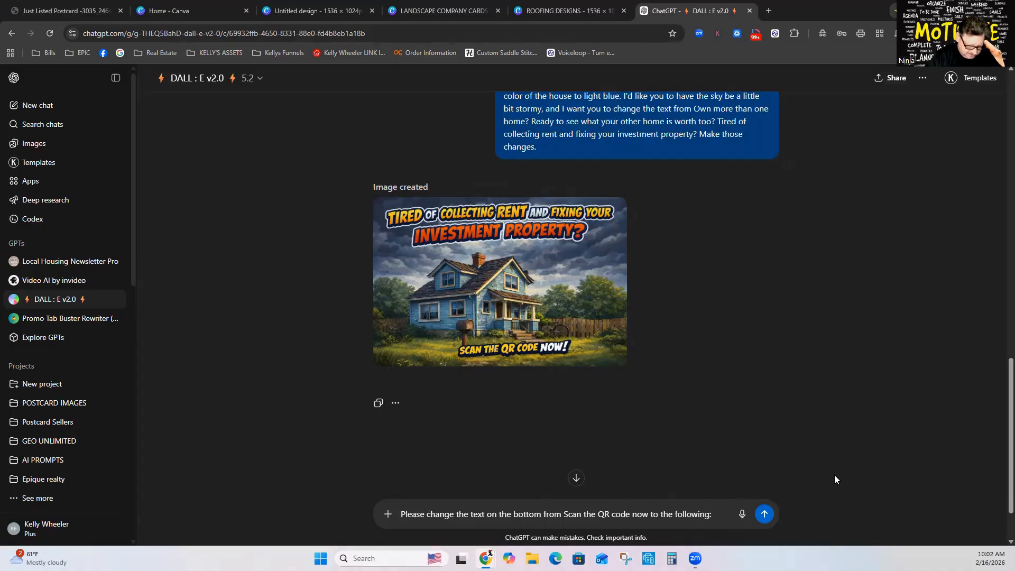
type("tHINKING")
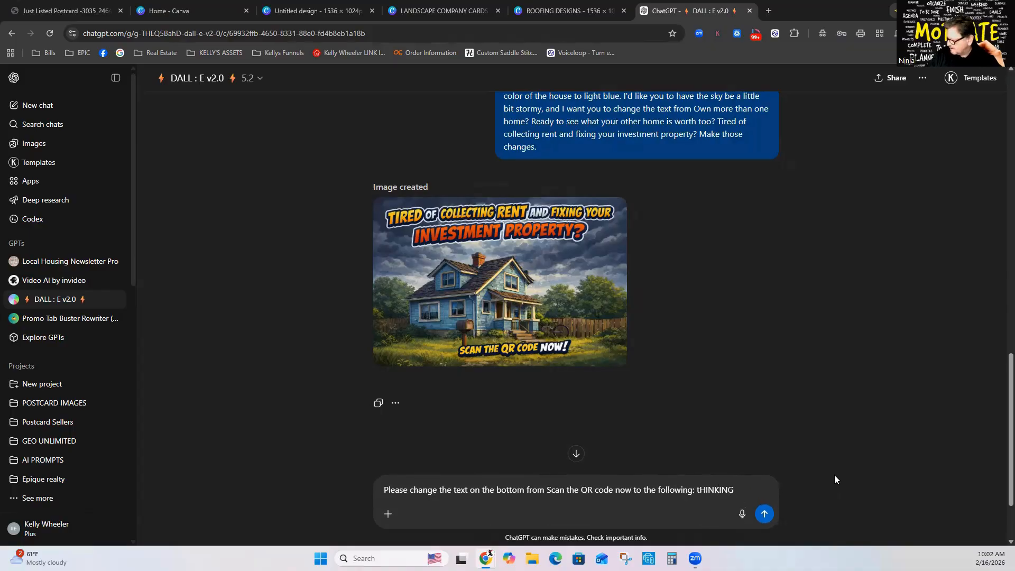
key("BackSpace")
key("BackSpace")
key("BackSpace")
key("BackSpace")
key("BackSpace")
key("BackSpace")
key("BackSpace")
key("BackSpace")
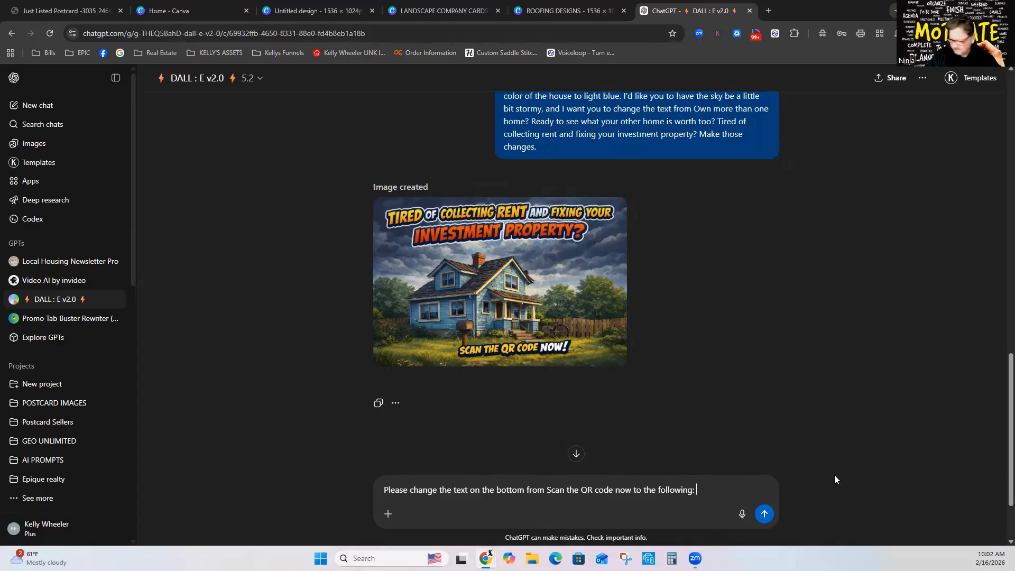
Complete the prompt with "THINKING OF SELLING? SCAN QR CODE TO SEE WHAT A BUYER WOULD PAY!" and send it.
type("THINKING OF SELLING? SCAN QR CODE TO SEE WHA")
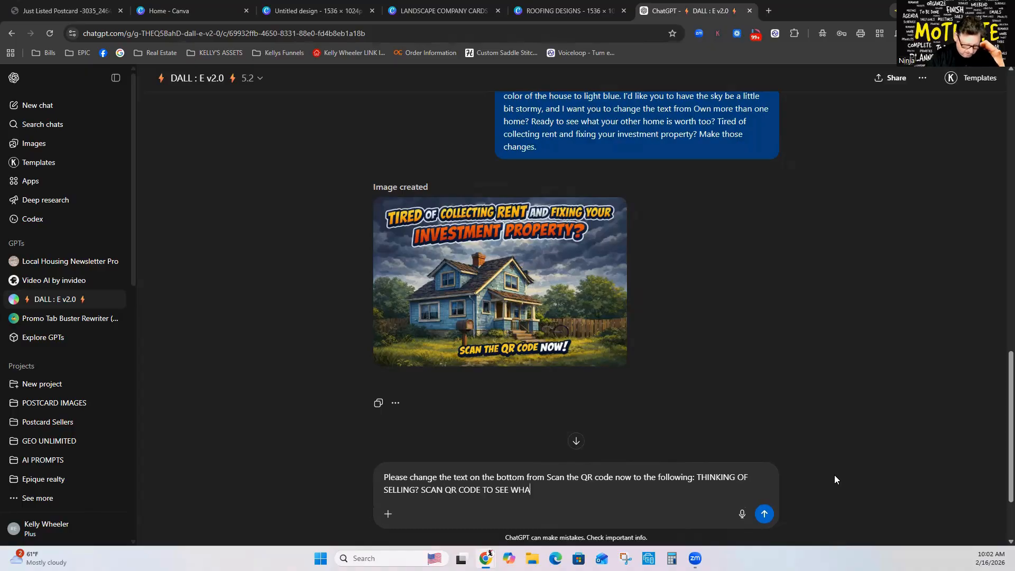
type("T A BUYER WOULD PA")
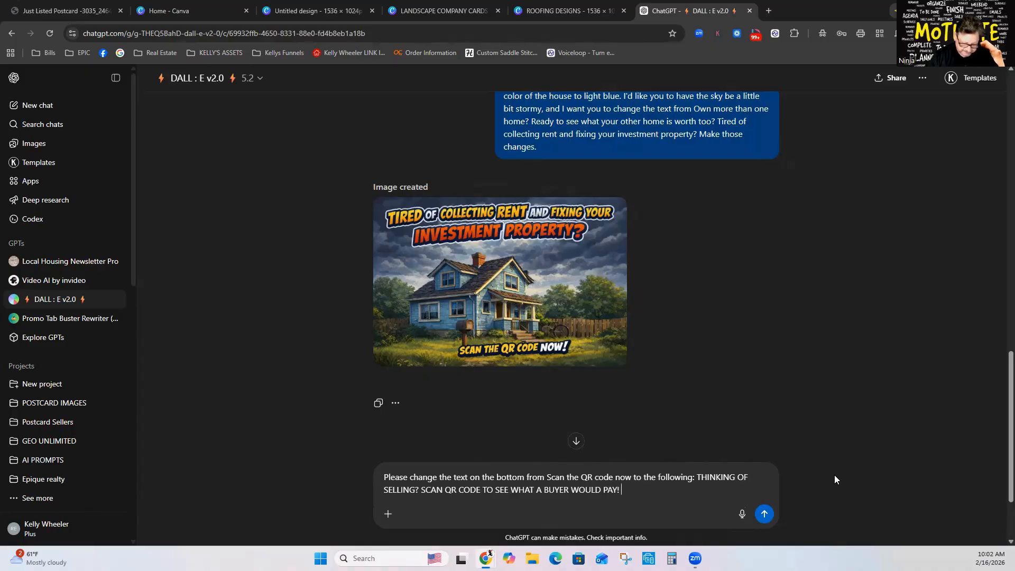
type("Y!")
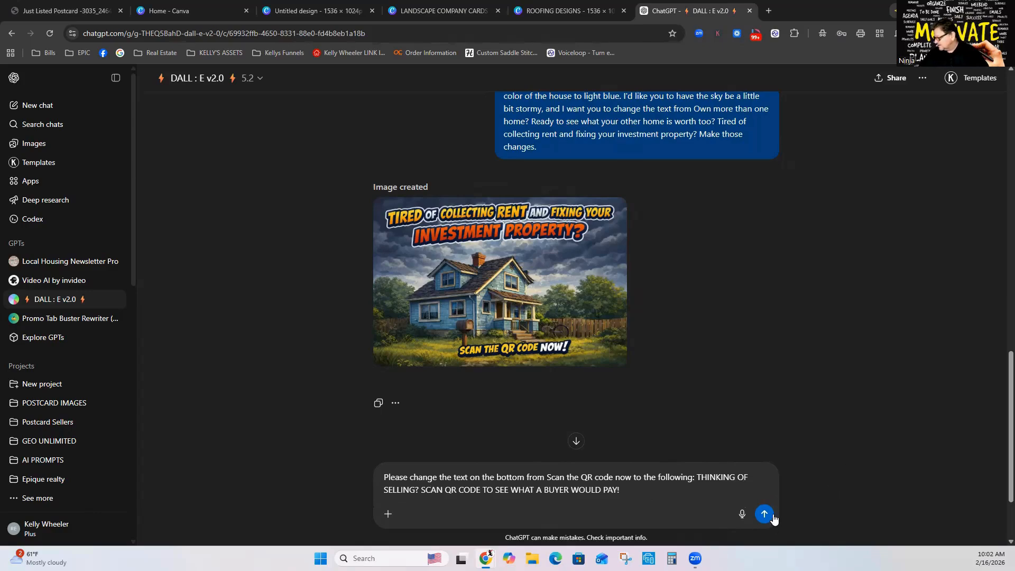
left_click(764, 513)
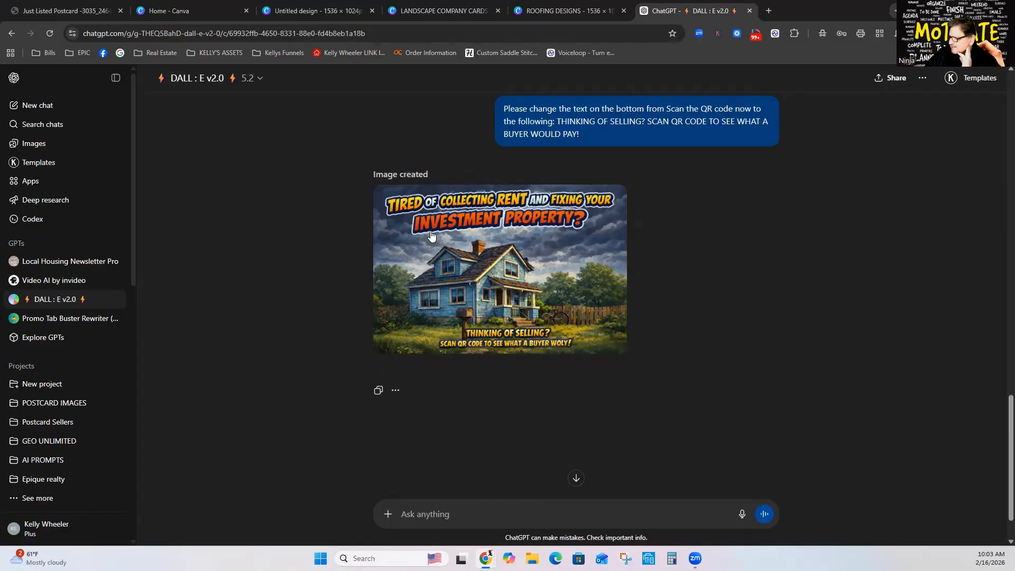
Save the new blue-house postcard image as a PNG in Downloads and upload it to the untitled Canva design.
left_click(428, 342)
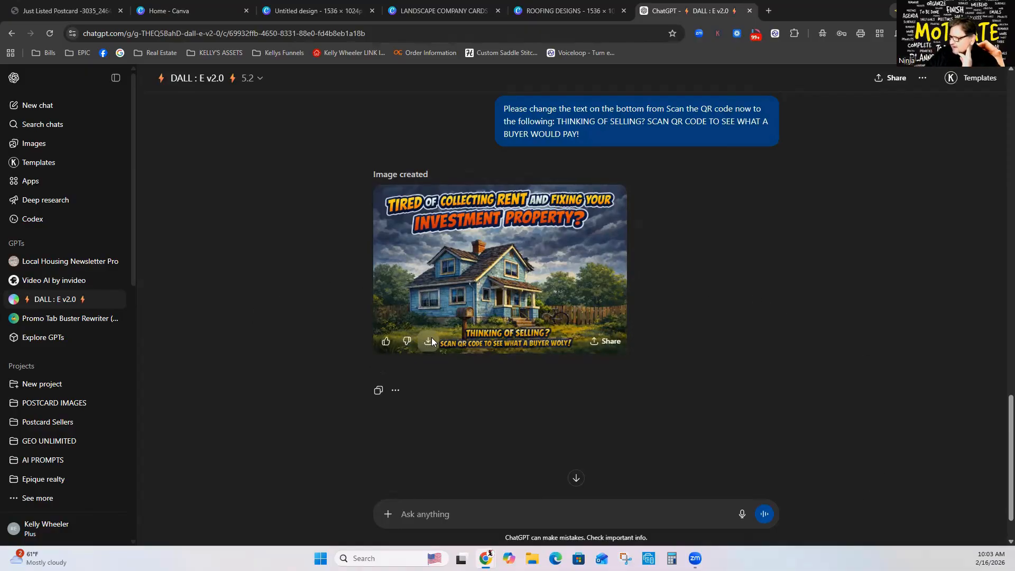
left_click(686, 400)
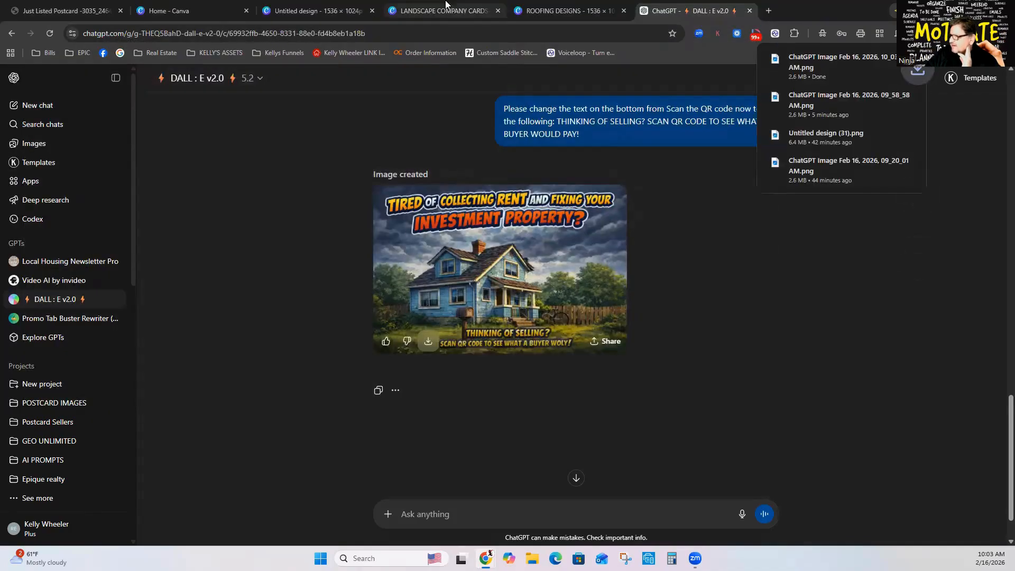
left_click(317, 10)
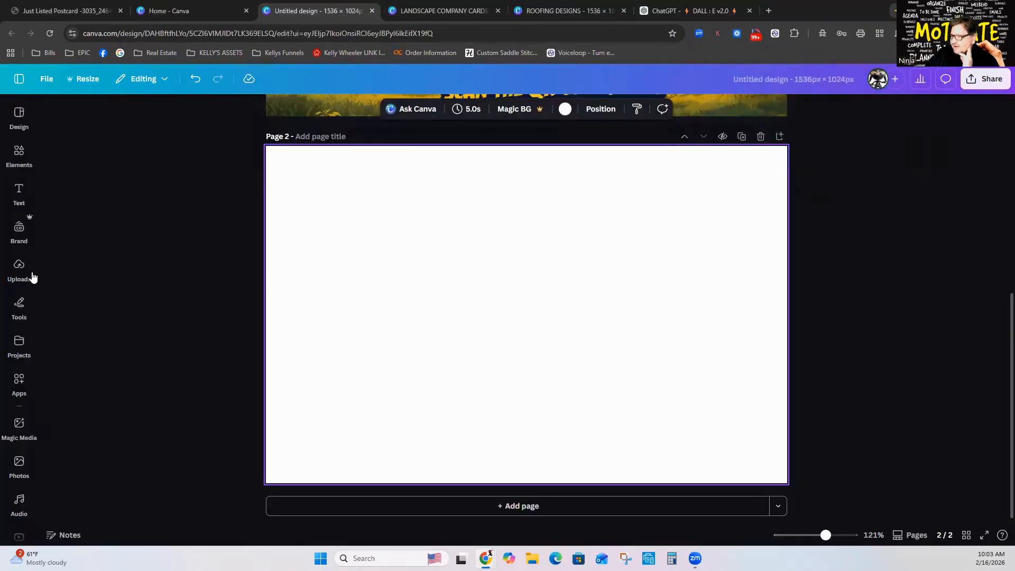
left_click(20, 269)
left_click(108, 150)
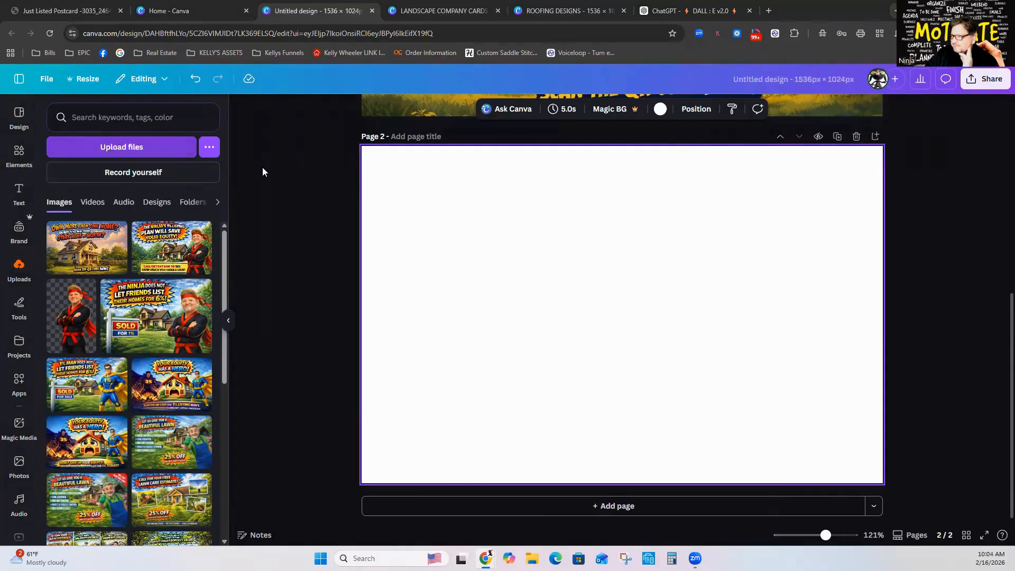
left_click(215, 100)
Place the uploaded blue-house image on page 2 and set it as the page background.
left_click_drag(95, 259, 553, 347)
right_click(631, 394)
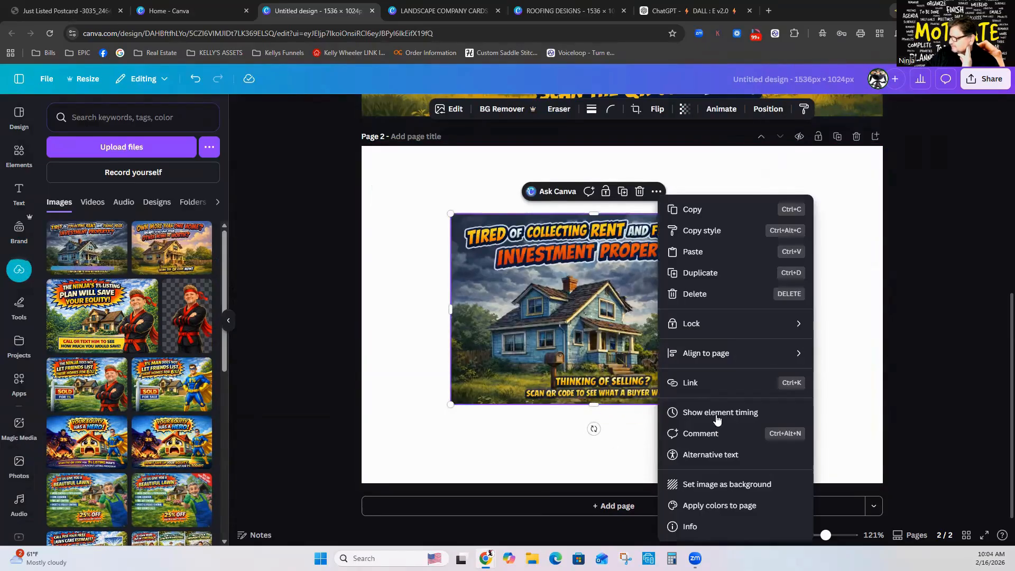
left_click(720, 483)
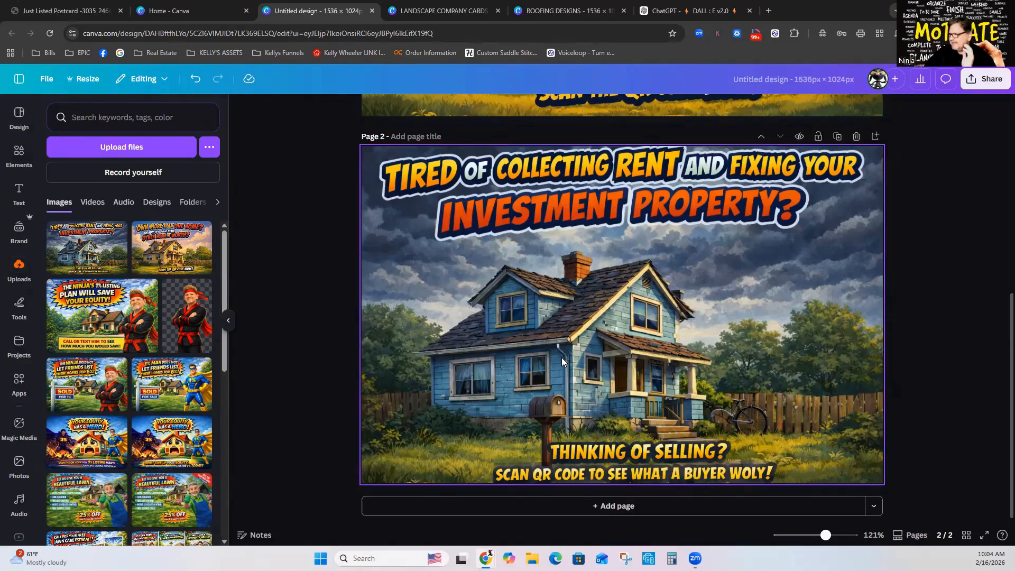
Leave the postcard design for Canva's home page and open the recent ROOFING DESIGNS design.
scroll(527, 355, "up", 5)
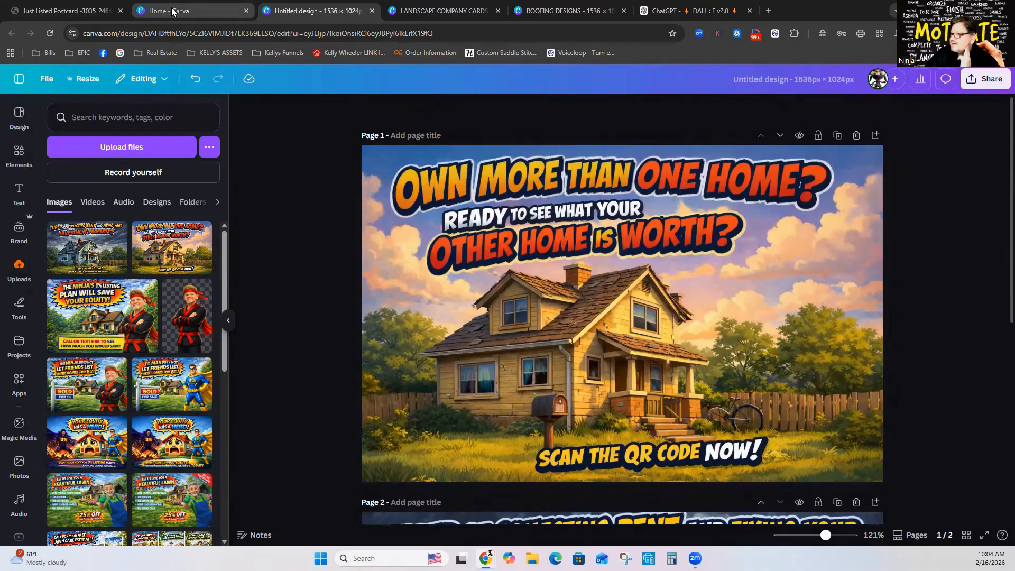
left_click(19, 78)
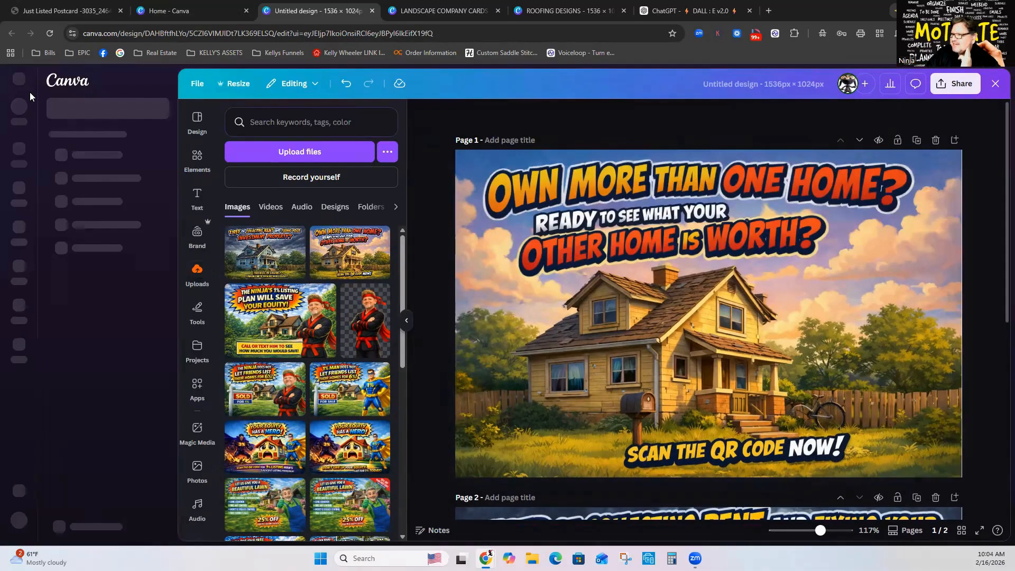
left_click(19, 109)
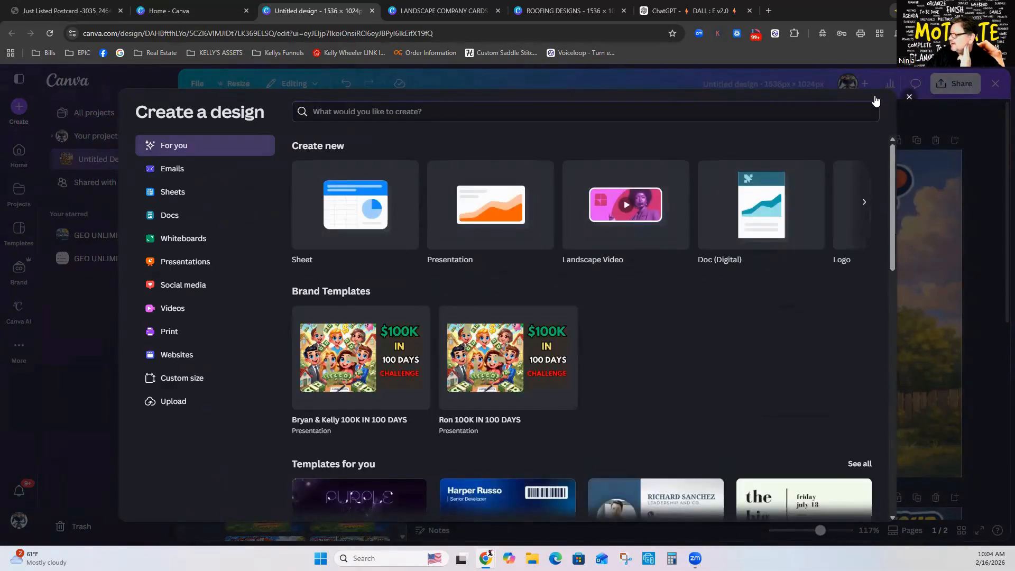
left_click(909, 97)
left_click(20, 160)
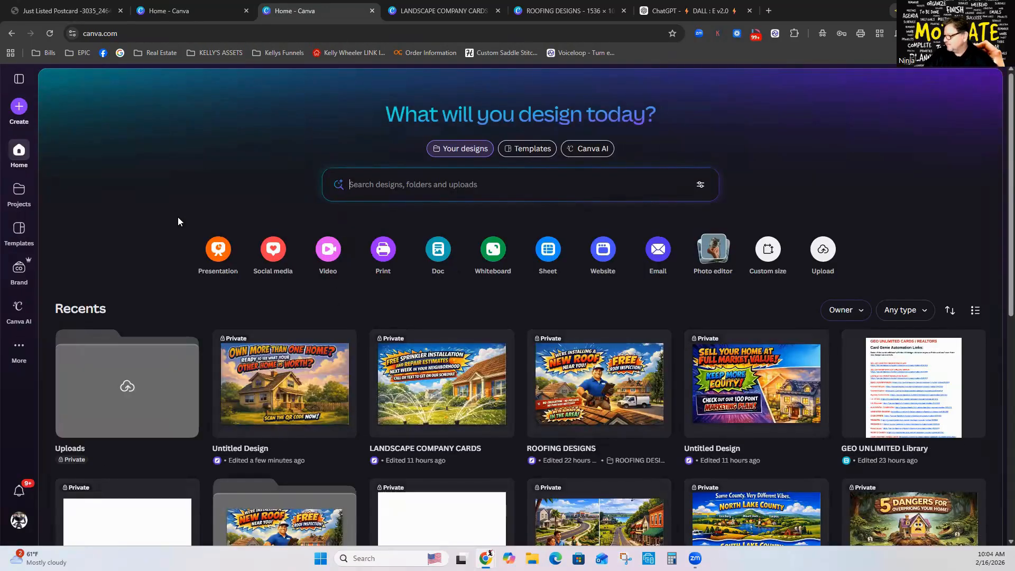
left_click(587, 381)
Select the gutter estimate postcard on page 4 and set up a PNG download limited to that page.
scroll(196, 352, "down", 2)
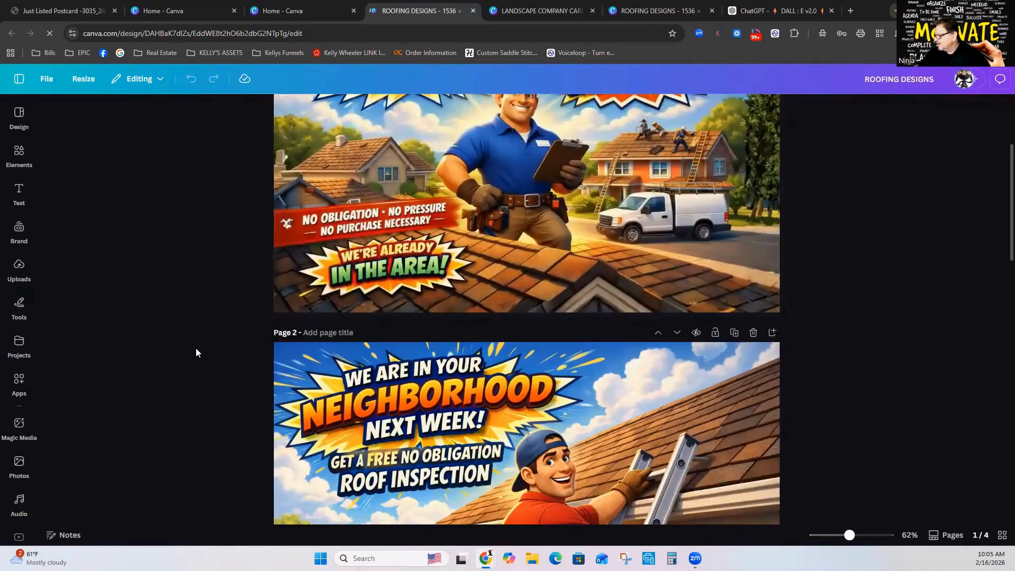
scroll(598, 298, "up", 8)
scroll(625, 324, "down", 20)
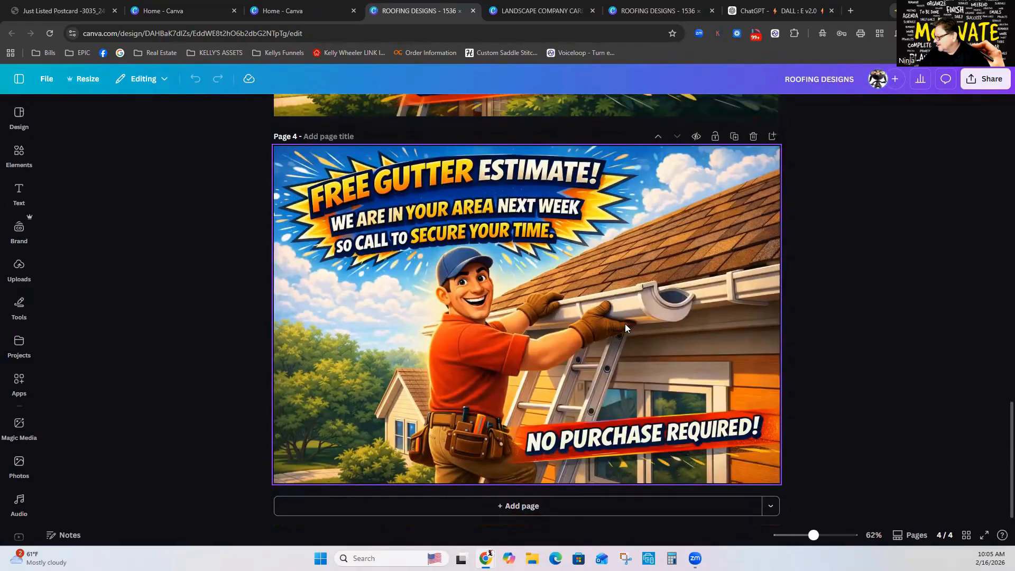
left_click(651, 330)
left_click(985, 78)
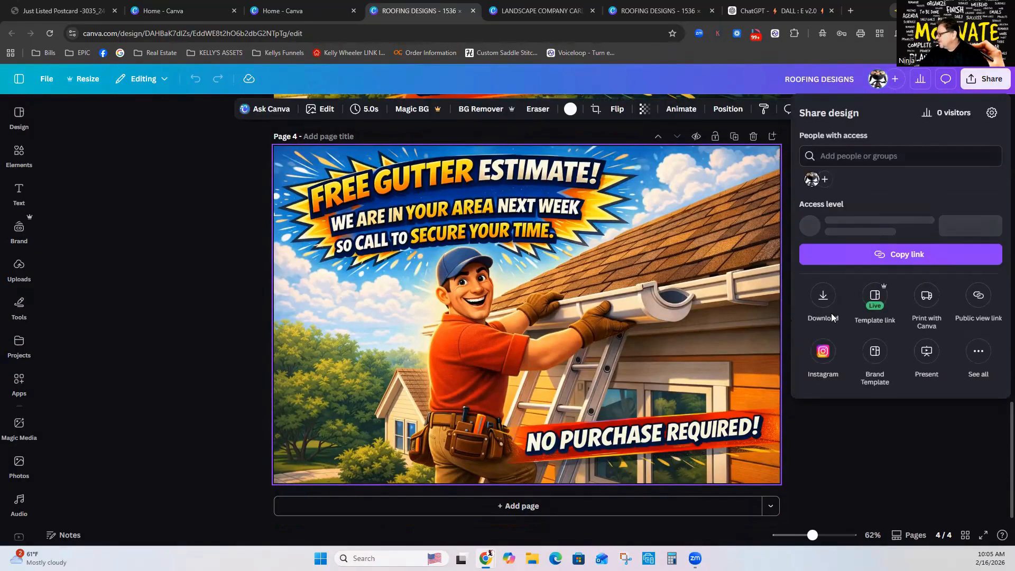
left_click(829, 300)
left_click(831, 297)
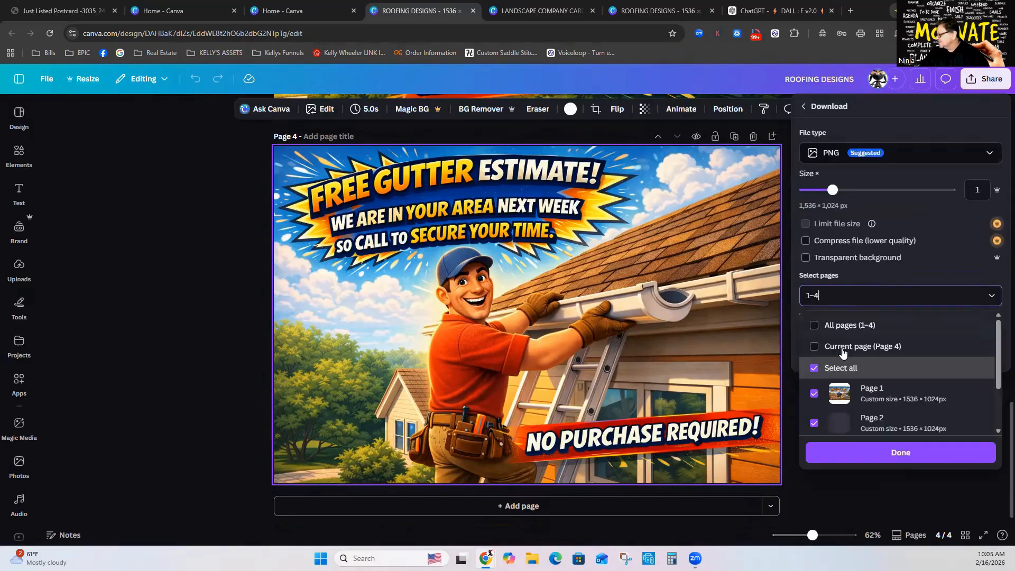
scroll(852, 395, "down", 2)
left_click(813, 416)
left_click(902, 454)
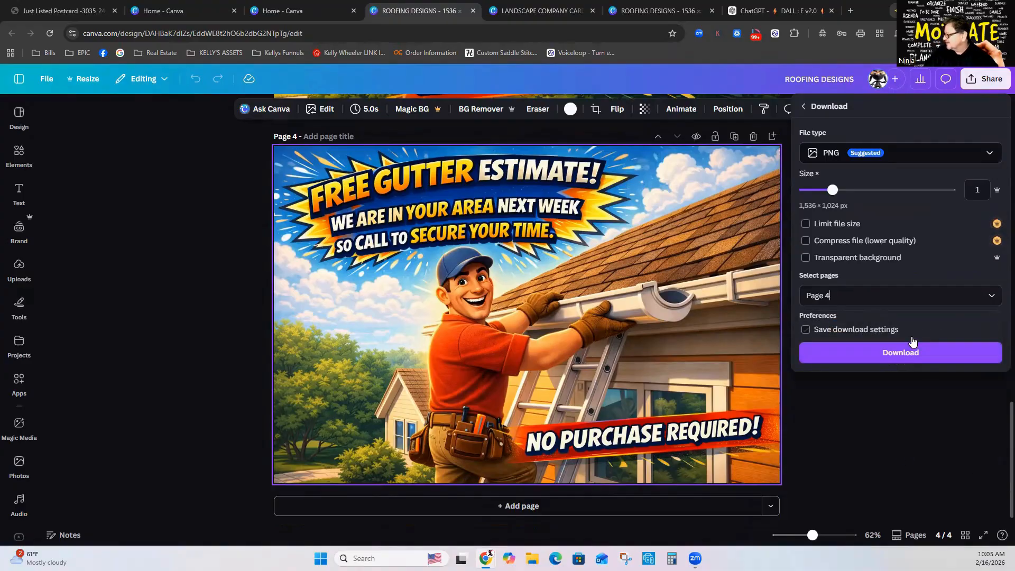
Download the page and save it as ROOFING DESIGNS in Downloads, then deselect the postcard.
left_click(901, 353)
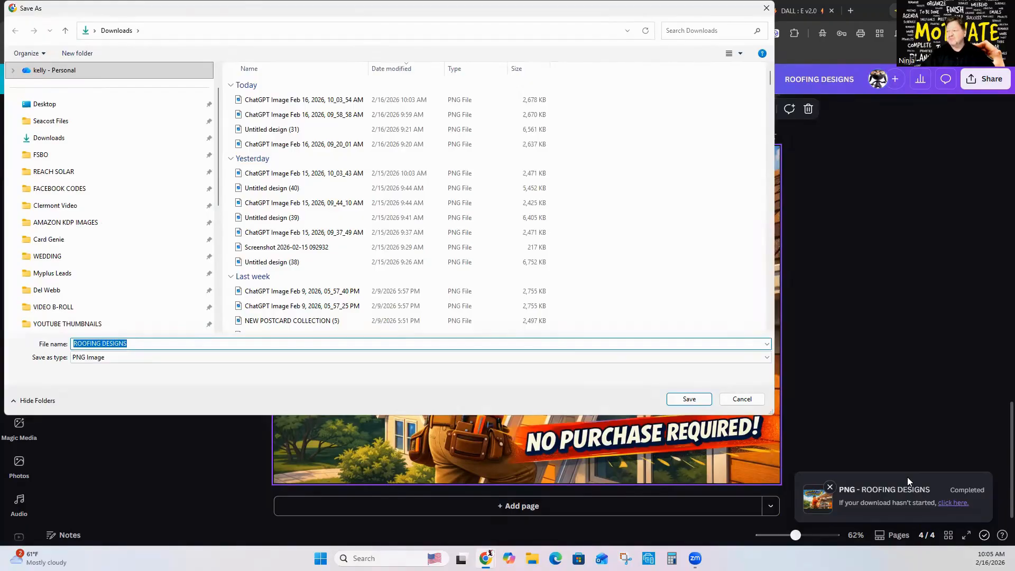
left_click(688, 399)
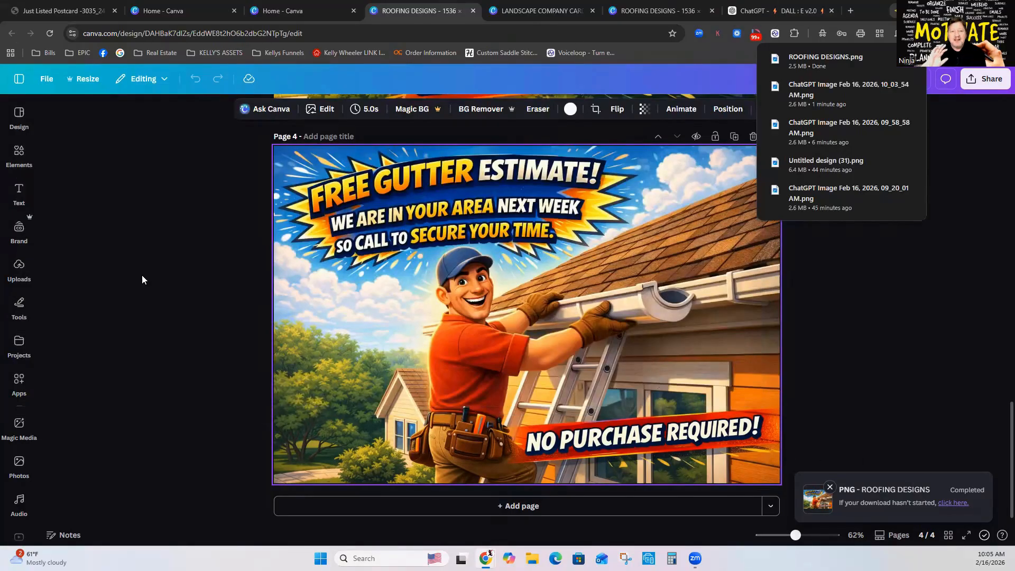
left_click(175, 155)
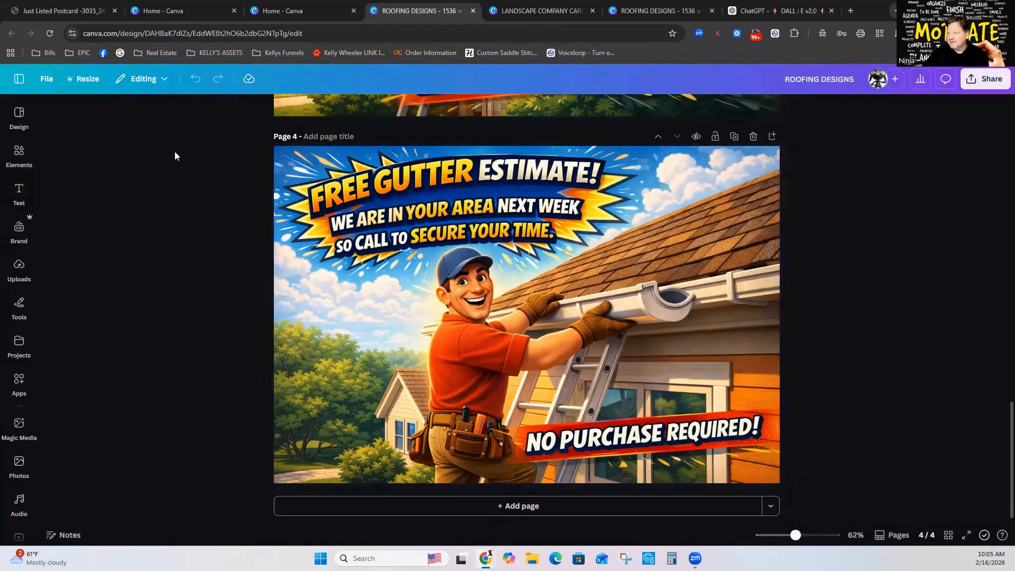
Leave the roofing design for Canva's home page and create a new Landscape Video design of 1920 × 1080 px.
left_click(18, 79)
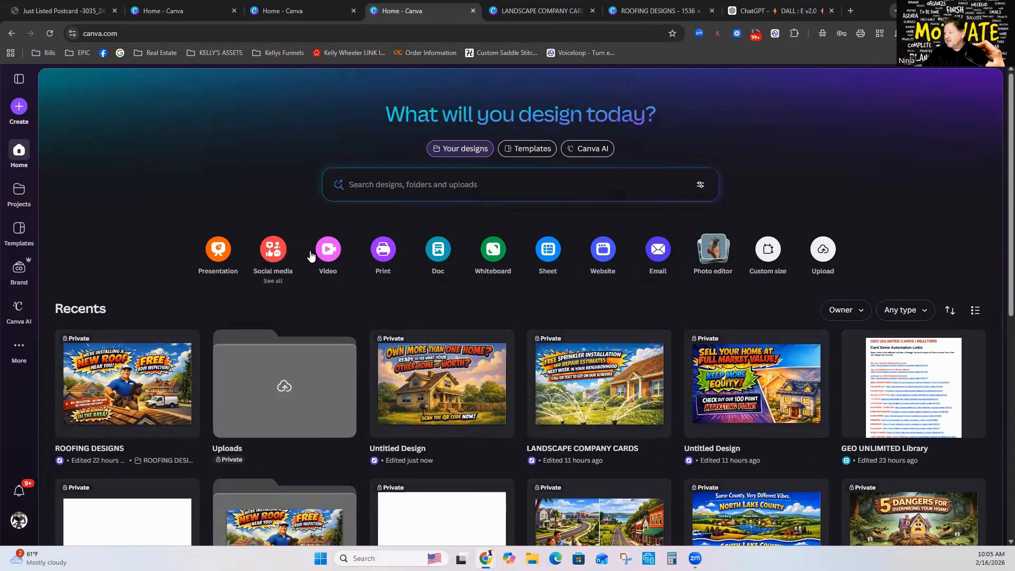
left_click(326, 252)
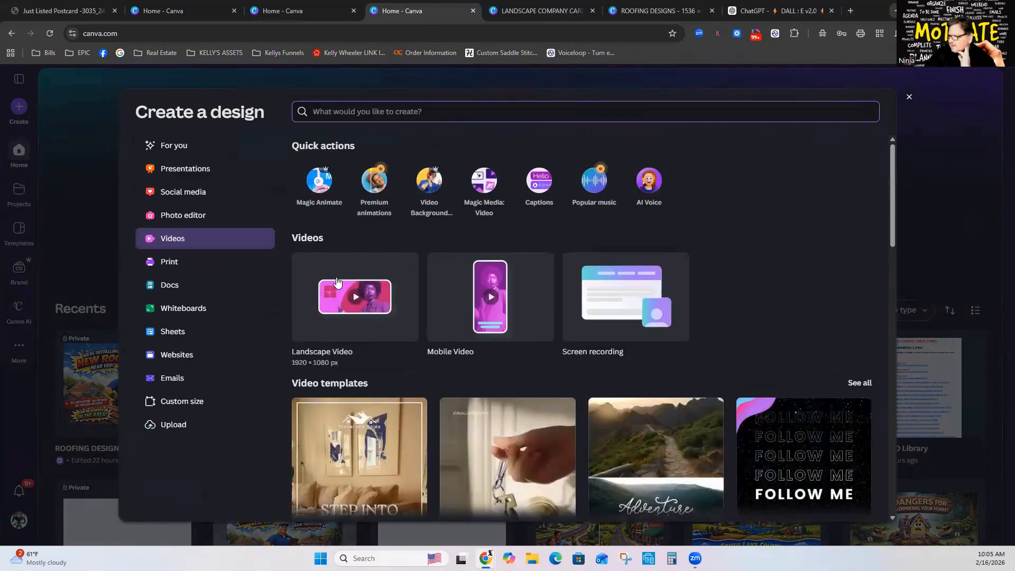
left_click(372, 293)
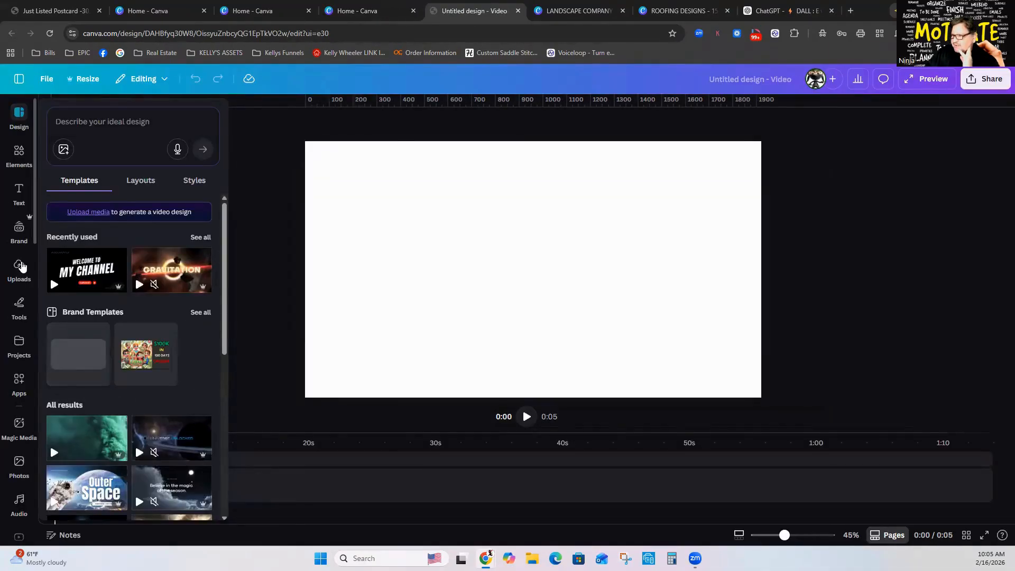
Upload the downloaded gutter estimate postcard to the video design and set it as the page background.
left_click(19, 265)
left_click(118, 149)
double_click(206, 100)
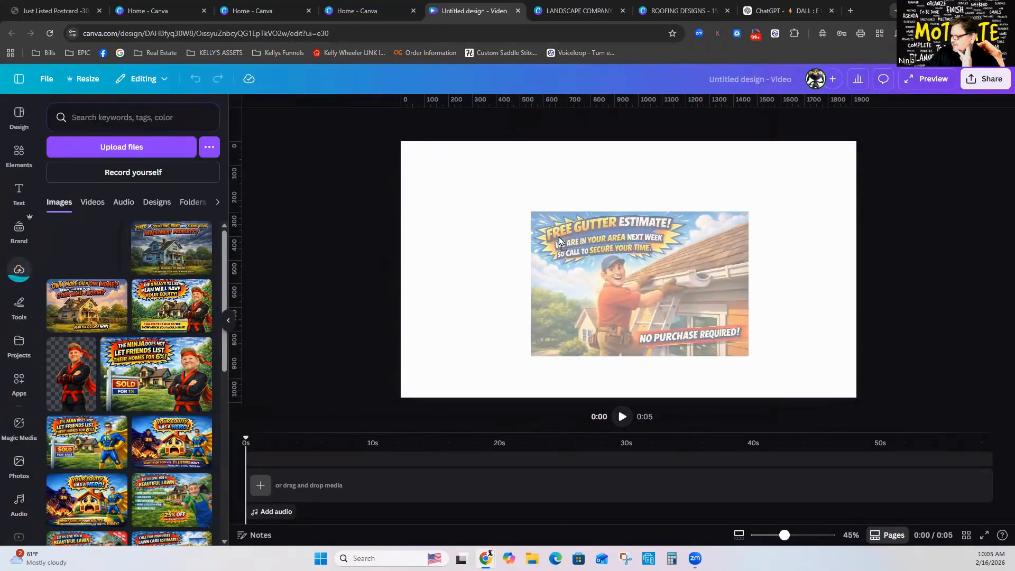
right_click(575, 239)
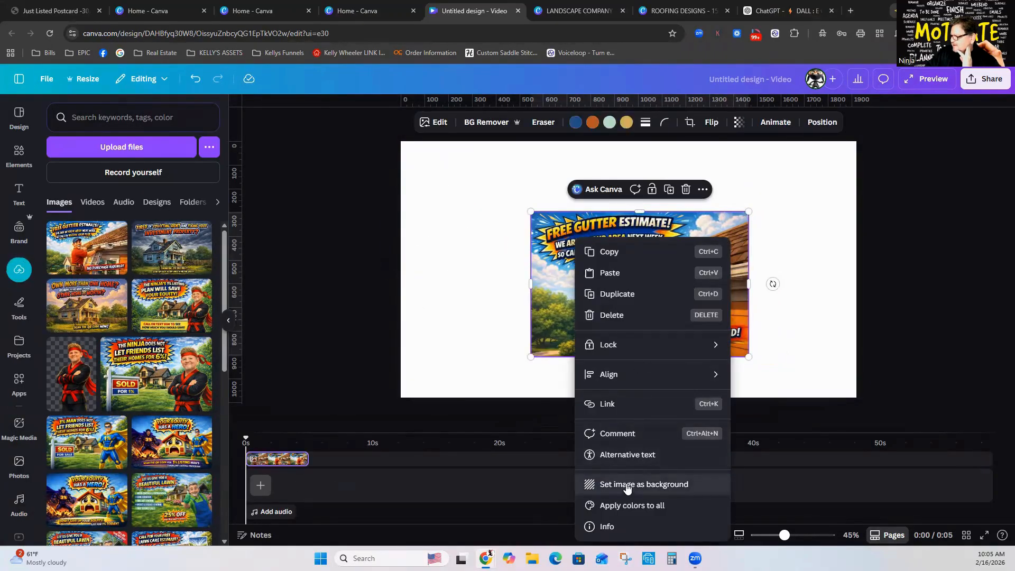
left_click(627, 485)
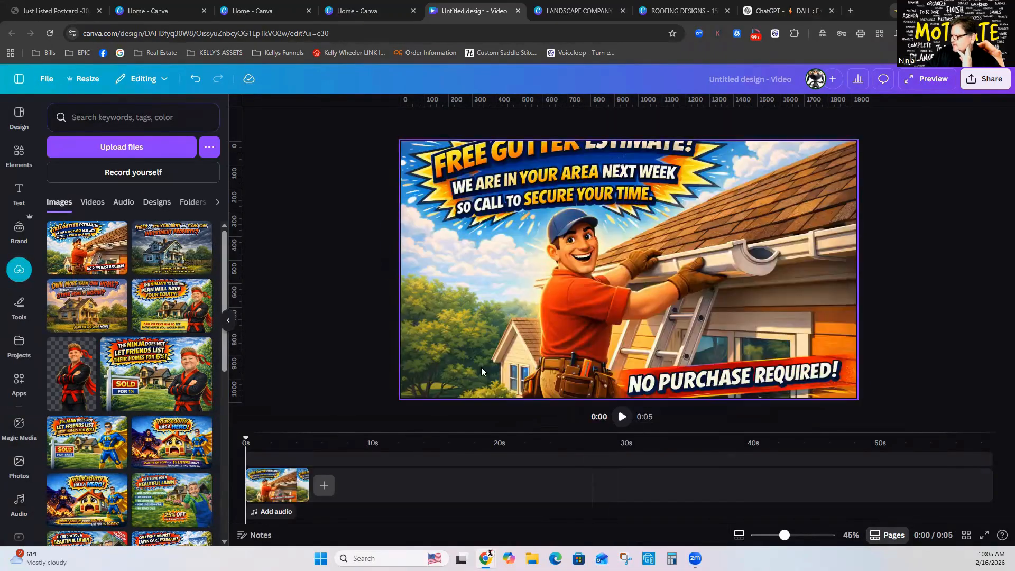
Detach the gutter estimate image from the background and delete it from the page.
right_click(490, 279)
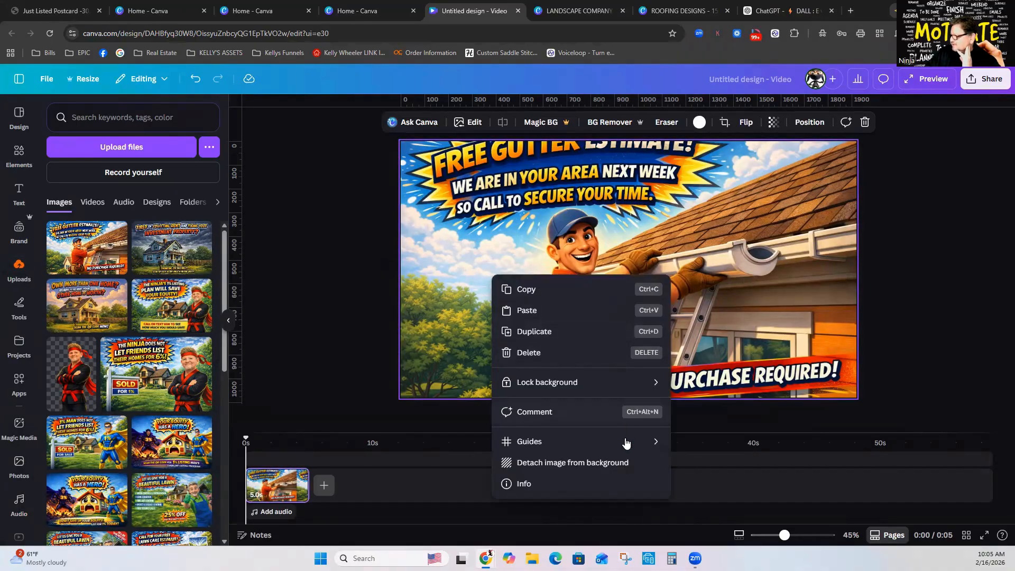
left_click(558, 464)
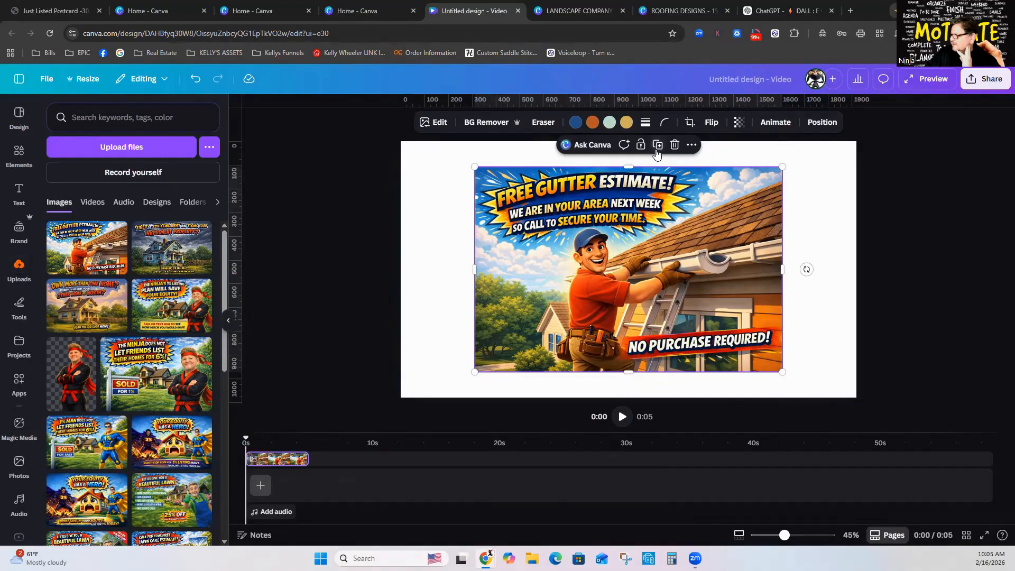
left_click(674, 145)
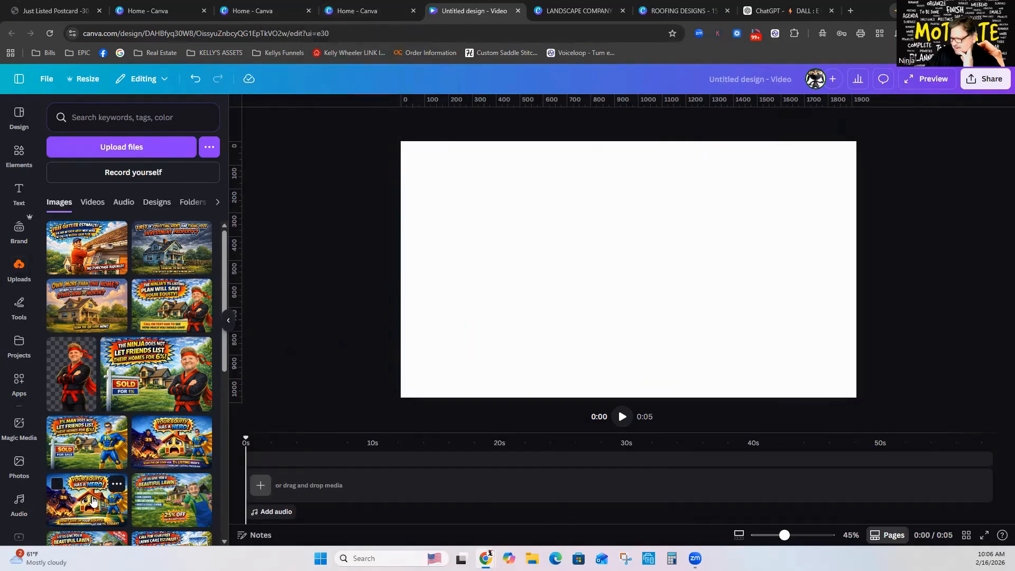
Place the uploaded "Your Equity Has a Hero!" image with the frightened house on the page and set it as background.
left_click(93, 500)
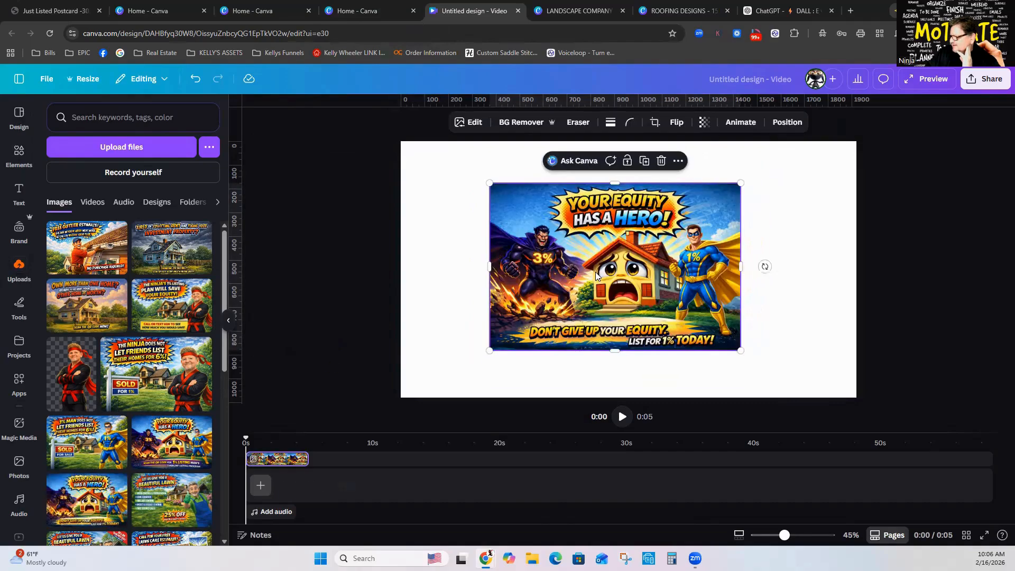
right_click(596, 275)
left_click(645, 482)
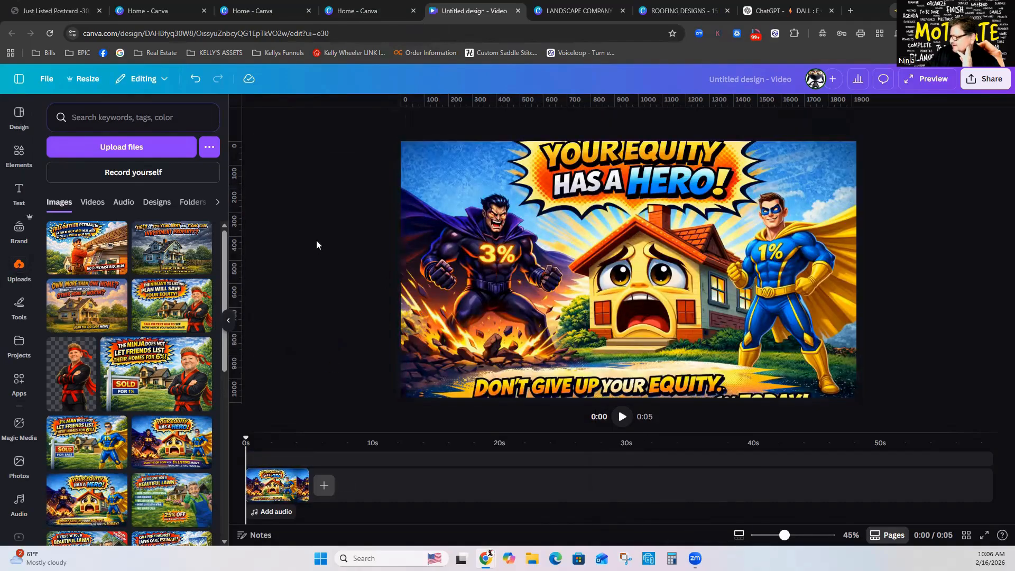
Generate a 3-second video from the hero background image with Magic Studio's Image to Video in Auto mode.
left_click(531, 227)
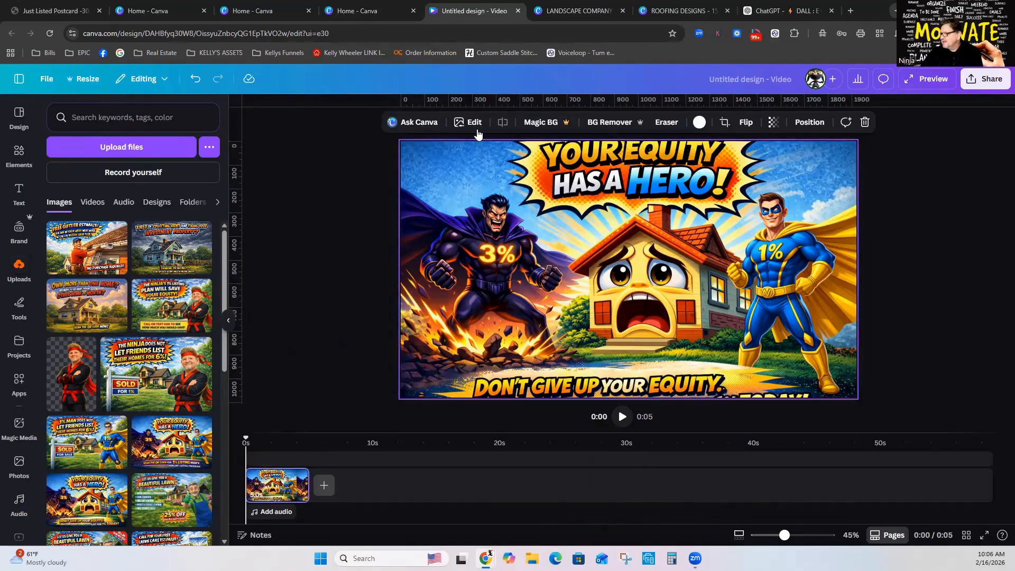
left_click(472, 122)
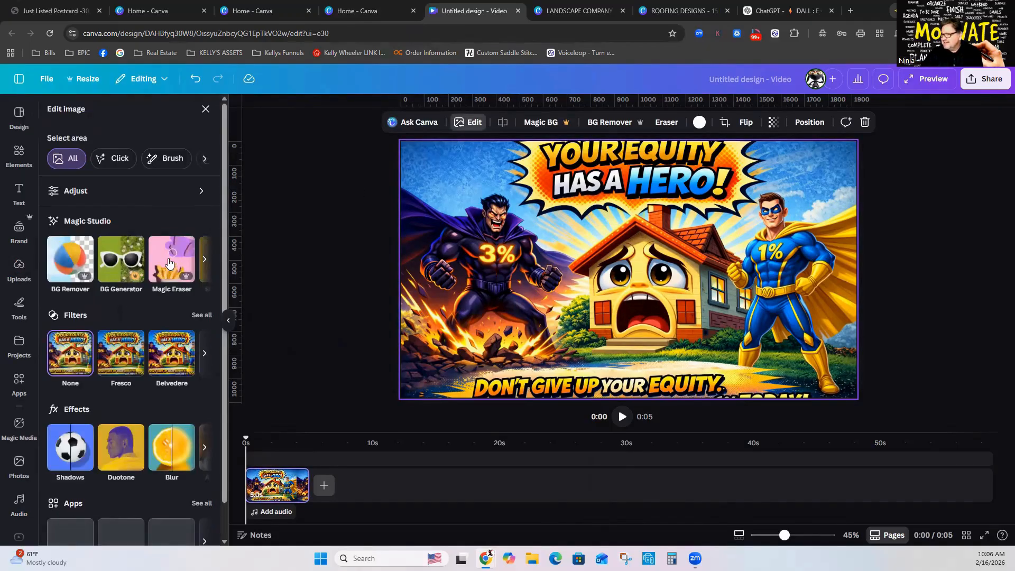
left_click(206, 260)
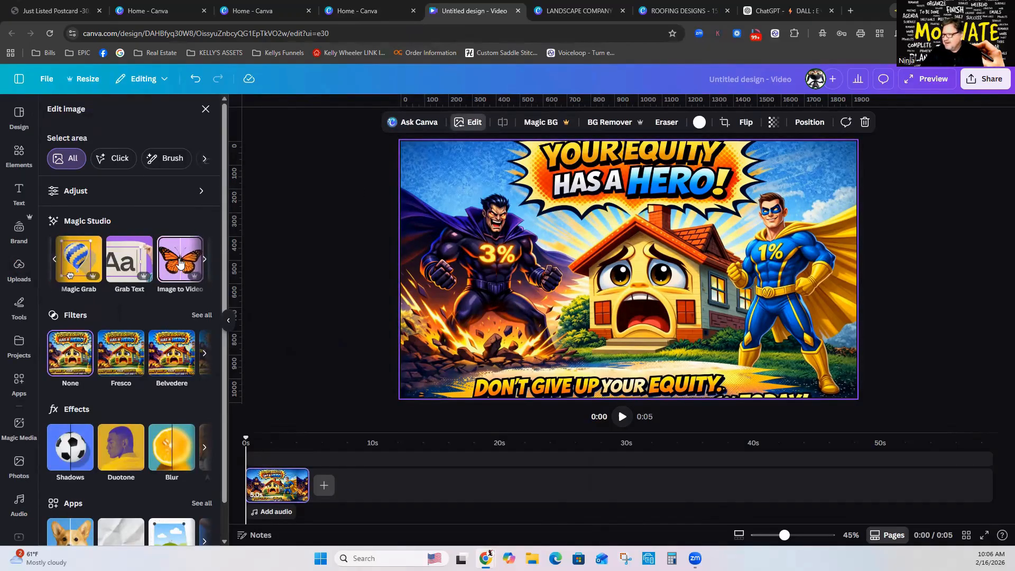
left_click(172, 259)
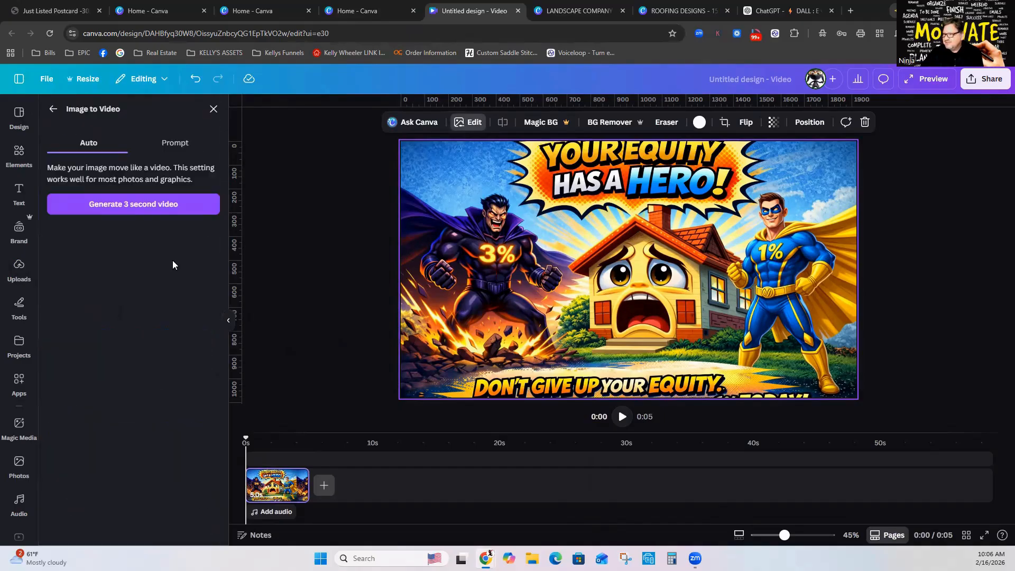
left_click(134, 203)
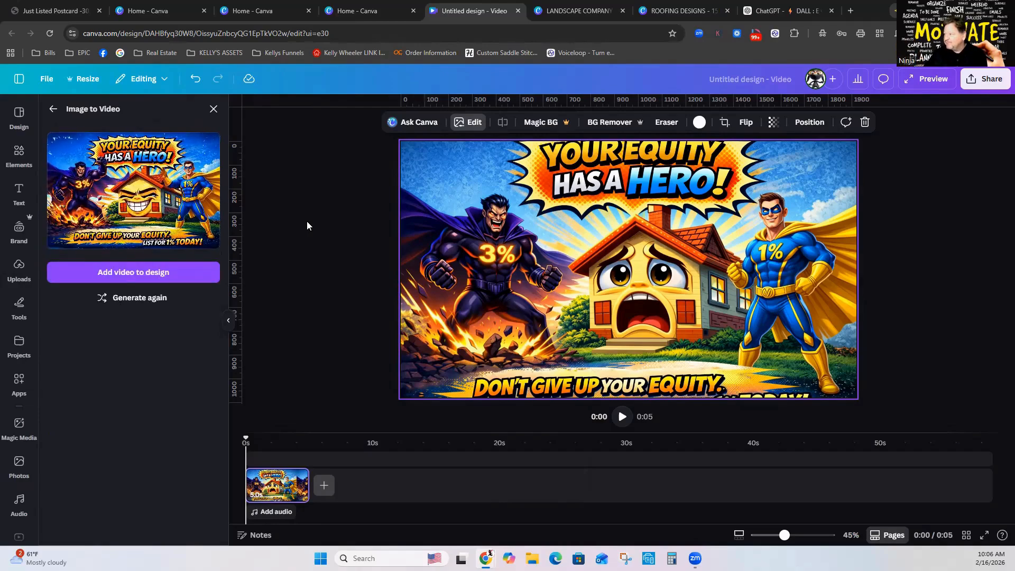
Add the generated hero video to the design and play it back.
left_click(155, 273)
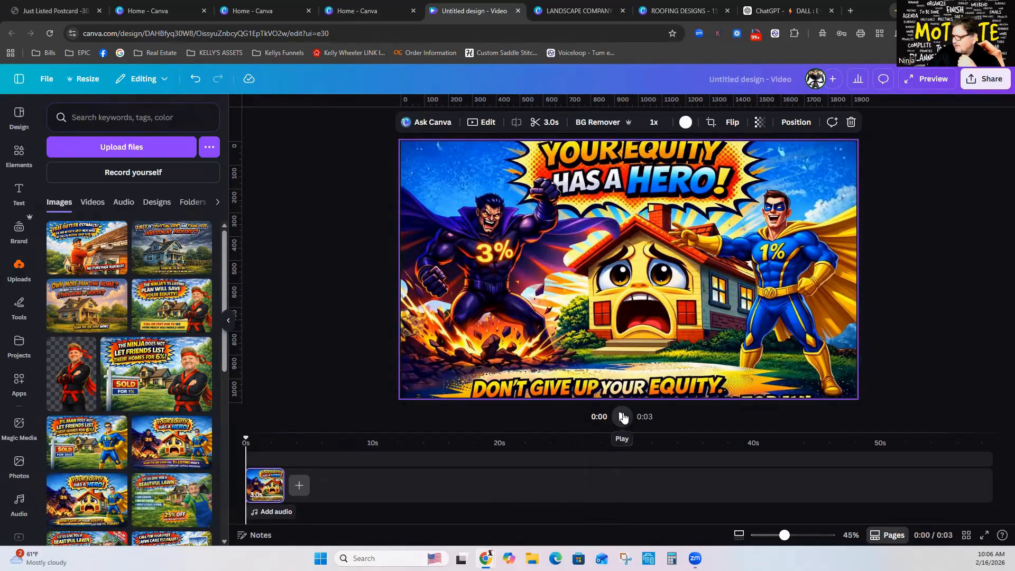
left_click(622, 417)
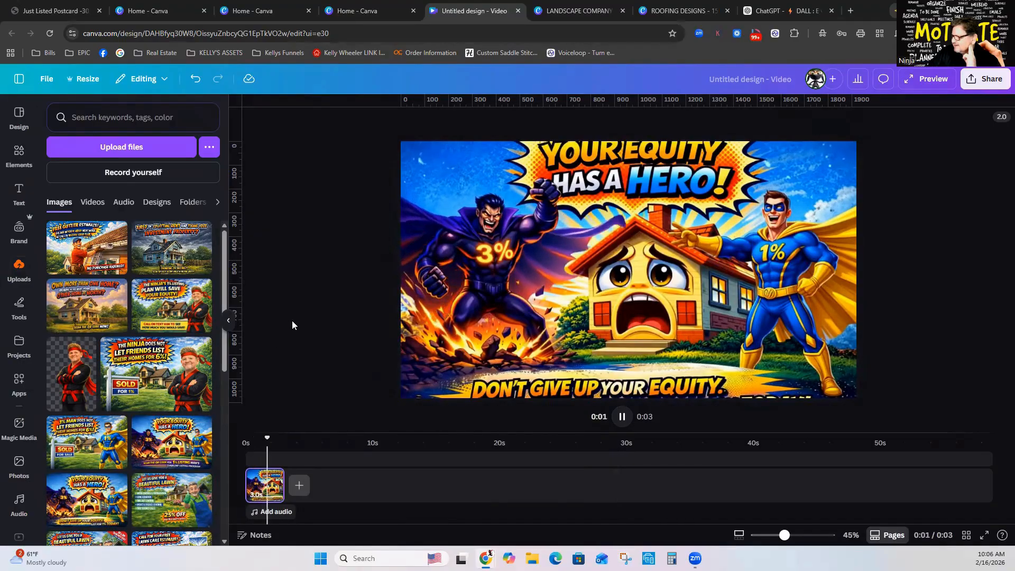